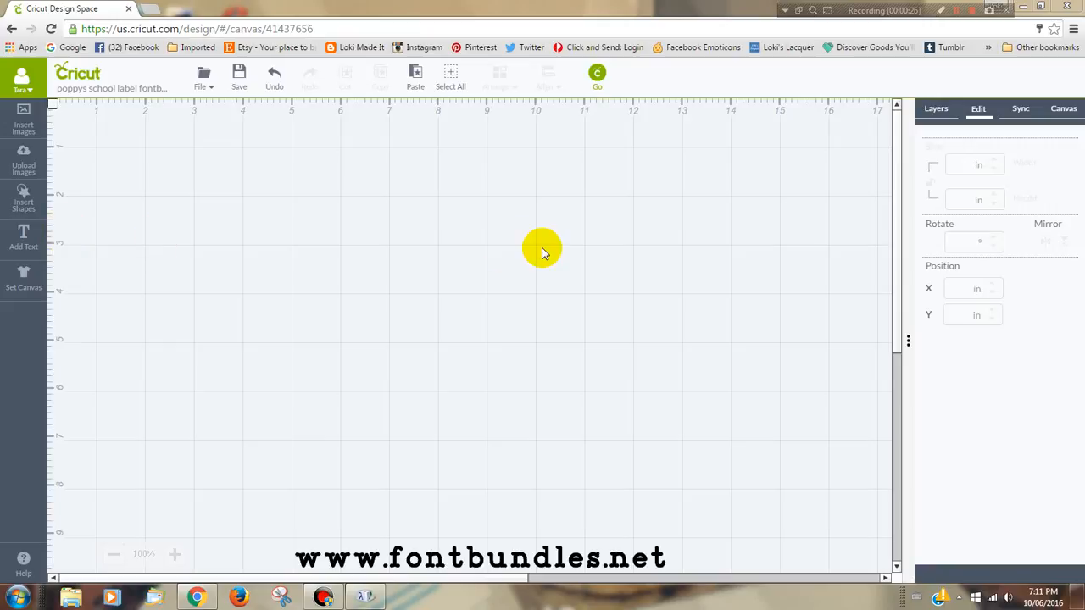
Step: Add a text object to the canvas containing the child's full name
{"action": "left_click", "coordinate": [24, 236]}
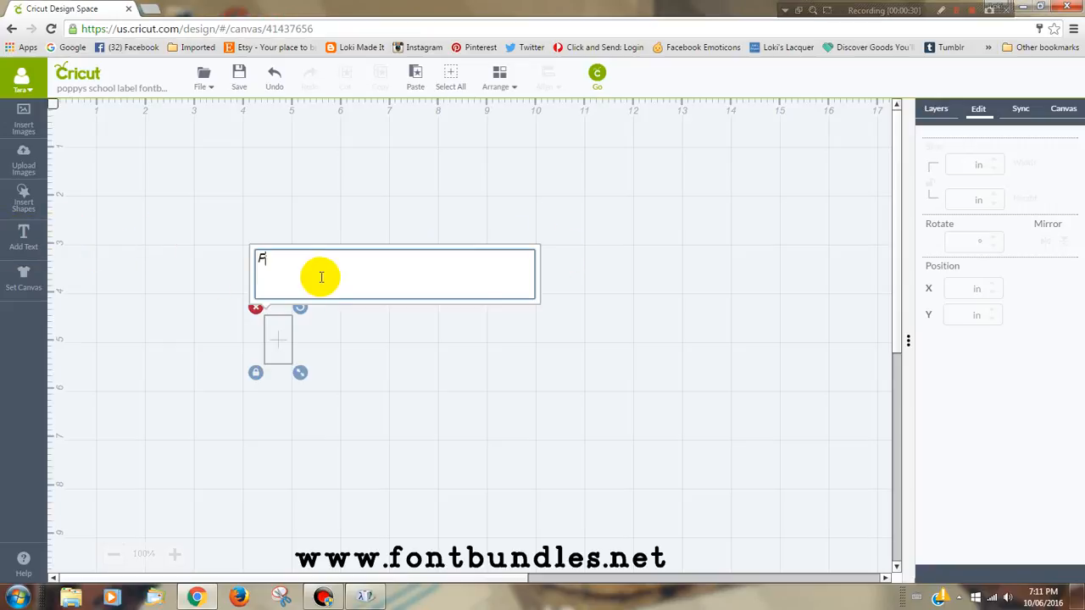
{"action": "left_click", "coordinate": [596, 322]}
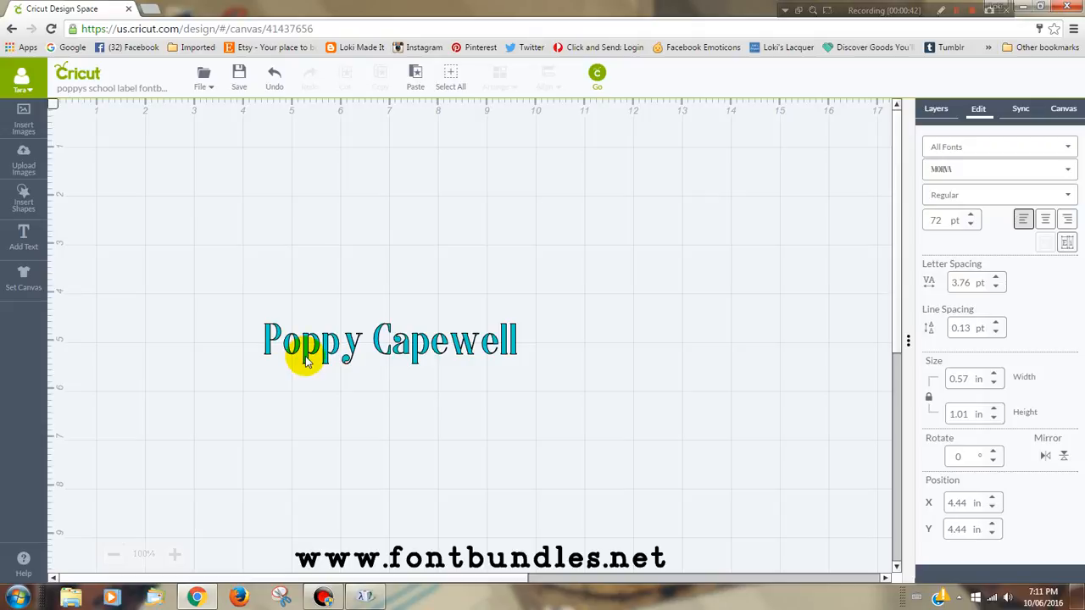
Step: Select the name text and search the font list for morva
{"action": "left_click", "coordinate": [306, 360]}
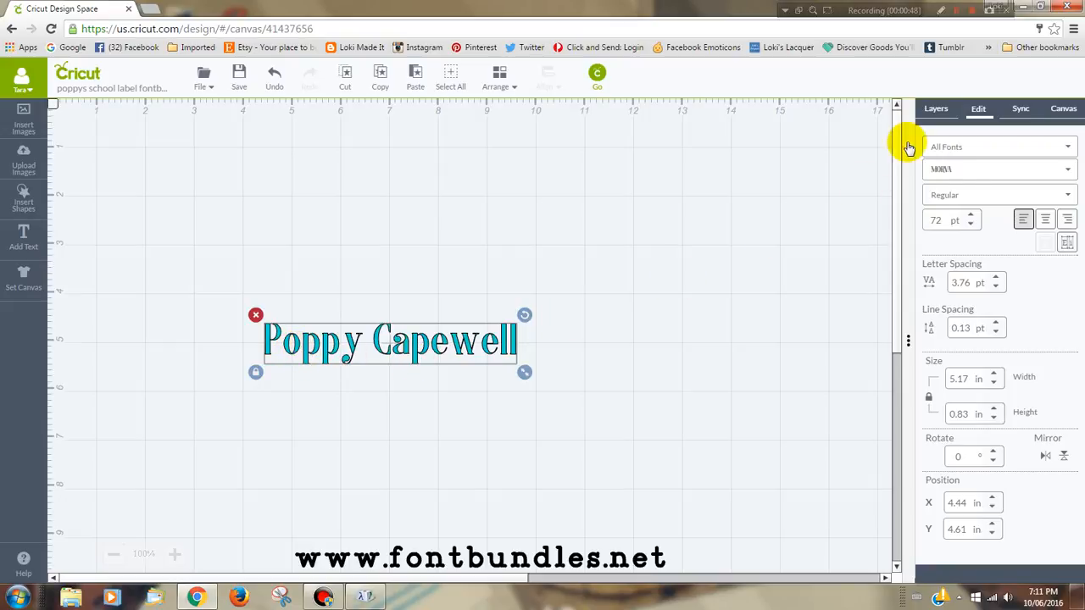
{"action": "left_click", "coordinate": [953, 168]}
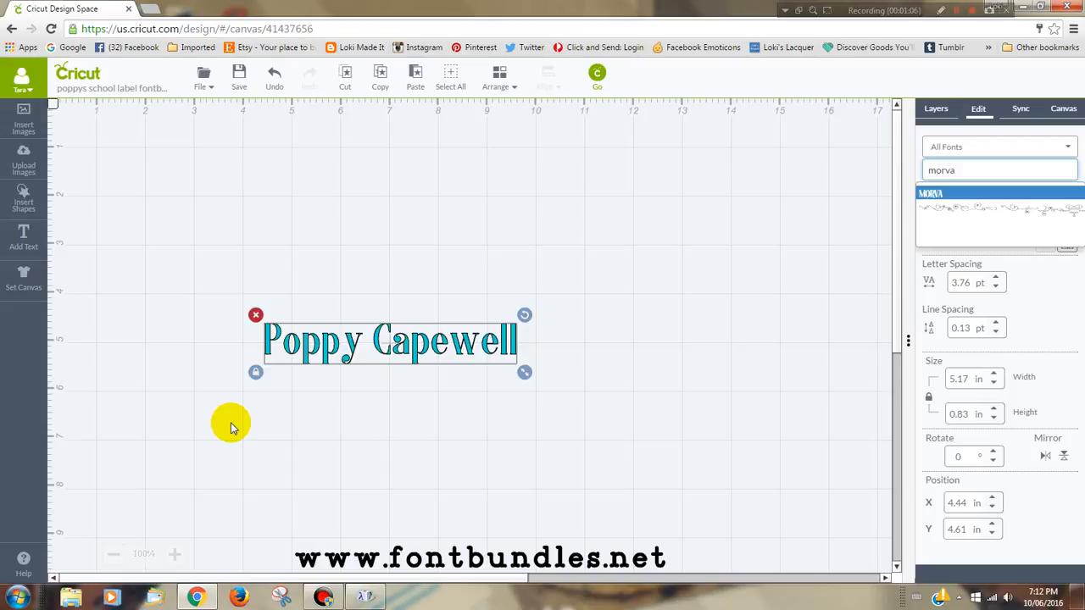
{"action": "left_click", "coordinate": [958, 11]}
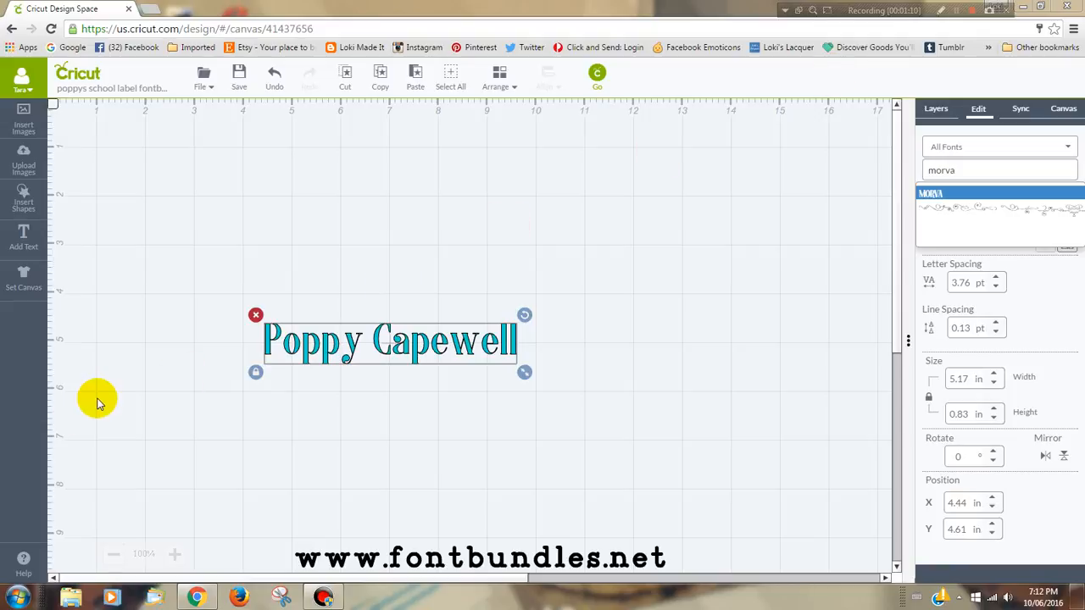
Step: Open the Windows Character Map and set its font to MORVA
{"action": "left_click", "coordinate": [17, 598]}
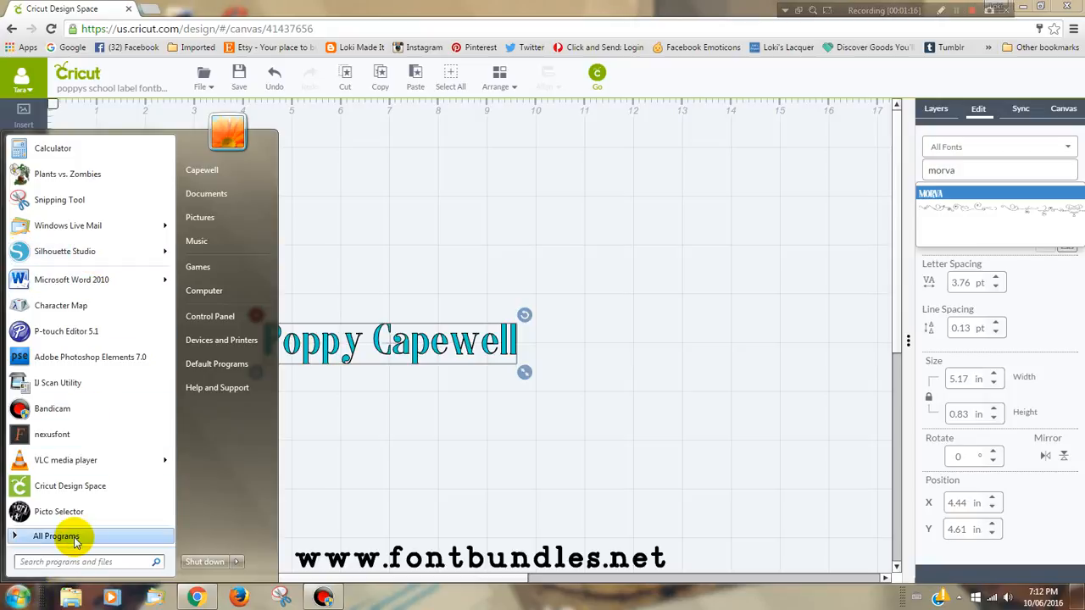
{"action": "left_click", "coordinate": [75, 538]}
{"action": "left_click", "coordinate": [76, 536]}
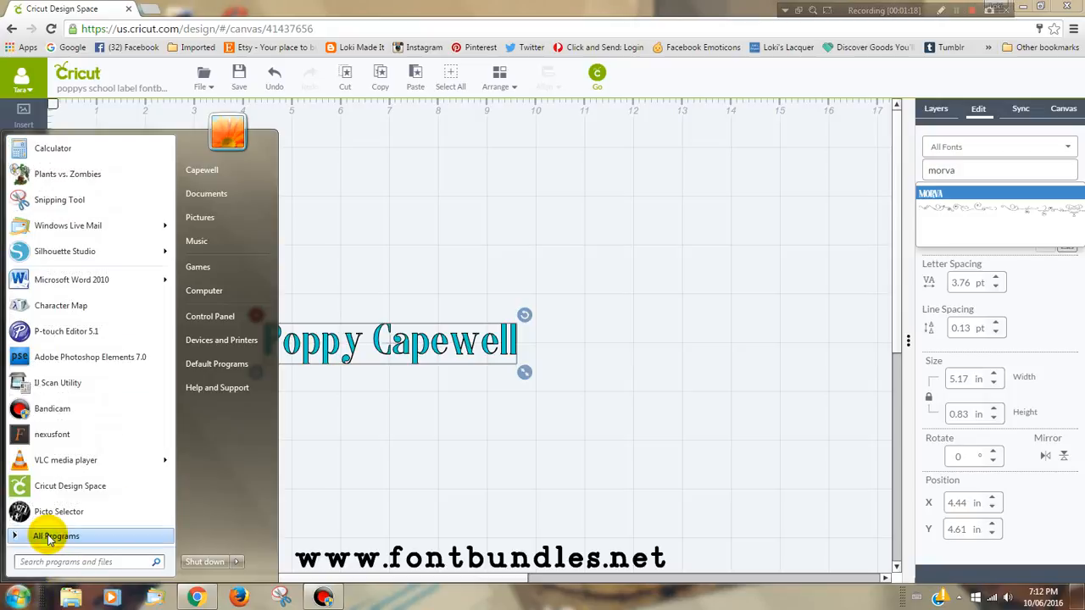
{"action": "left_click", "coordinate": [96, 313]}
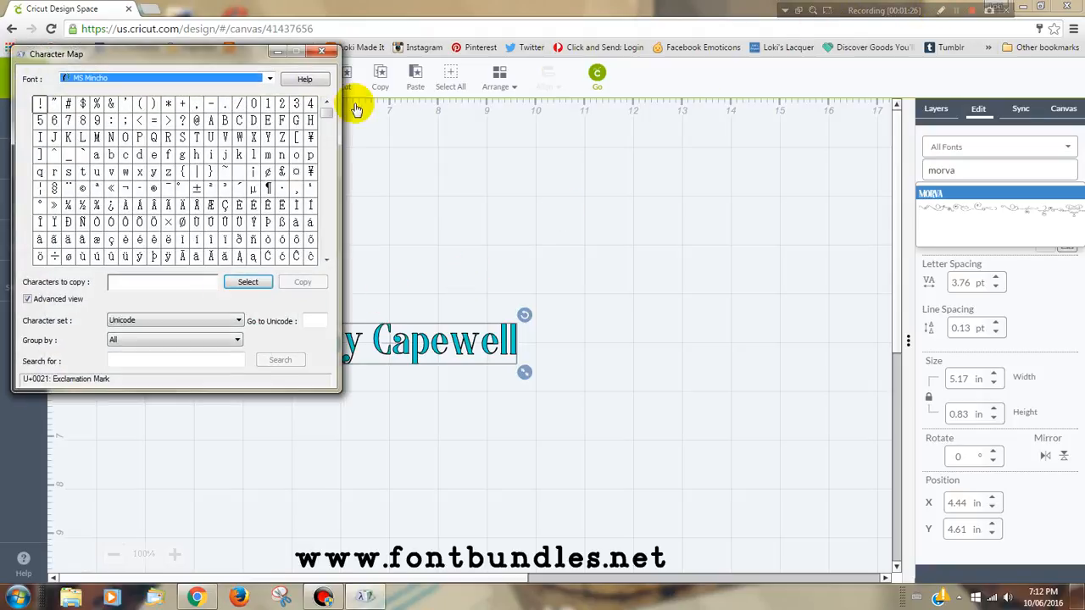
{"action": "left_click", "coordinate": [163, 77]}
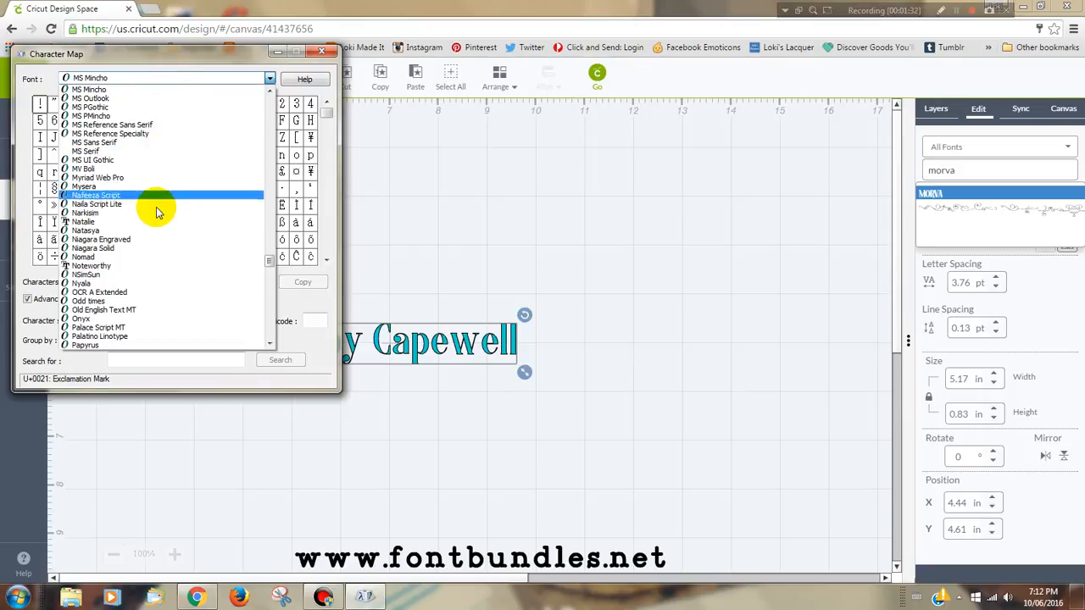
{"action": "scroll", "coordinate": [161, 208], "scroll_direction": "up", "scroll_amount": 3}
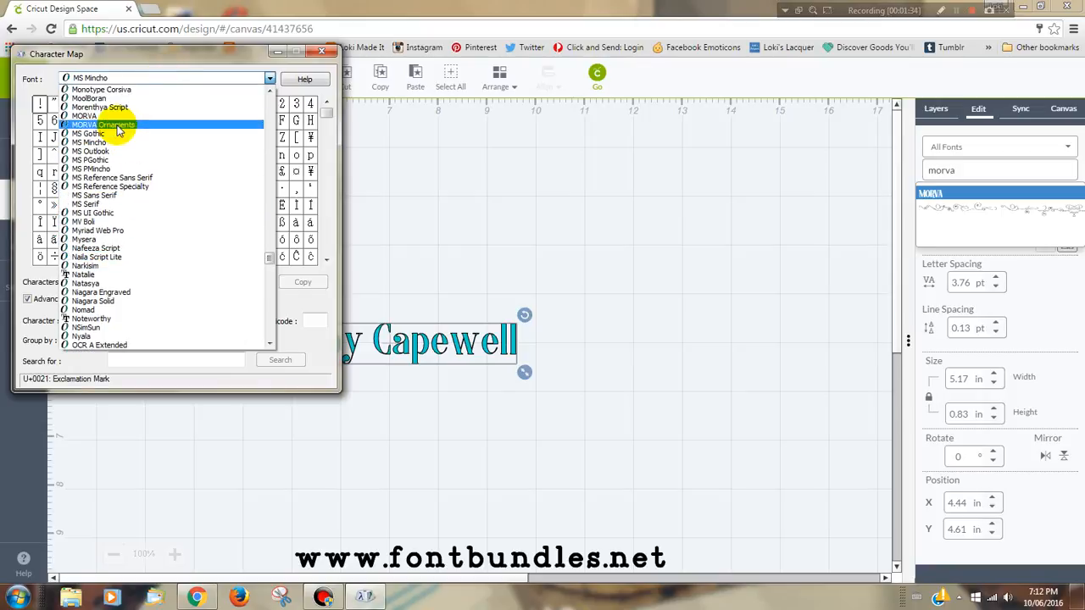
{"action": "left_click", "coordinate": [108, 117]}
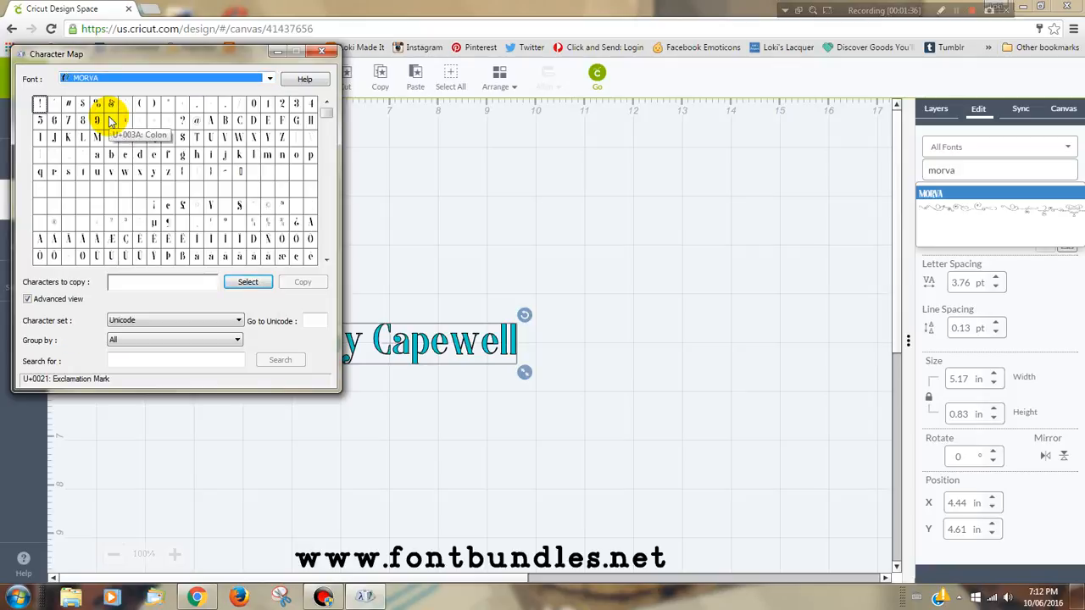
Step: Group the characters by Unicode Subrange and show the Private Use Characters
{"action": "left_click", "coordinate": [125, 341]}
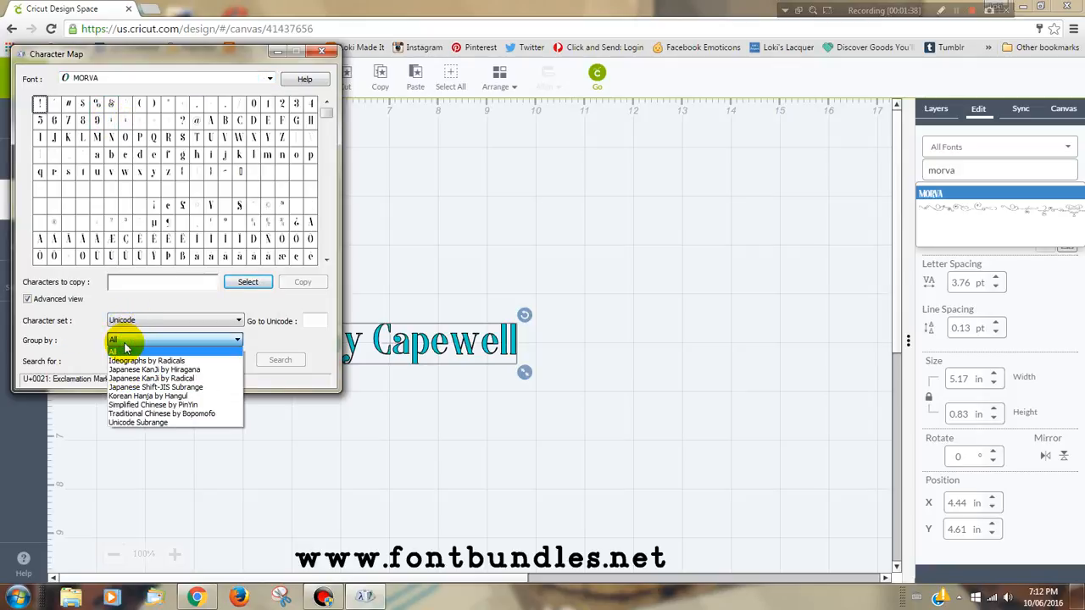
{"action": "left_click", "coordinate": [127, 421]}
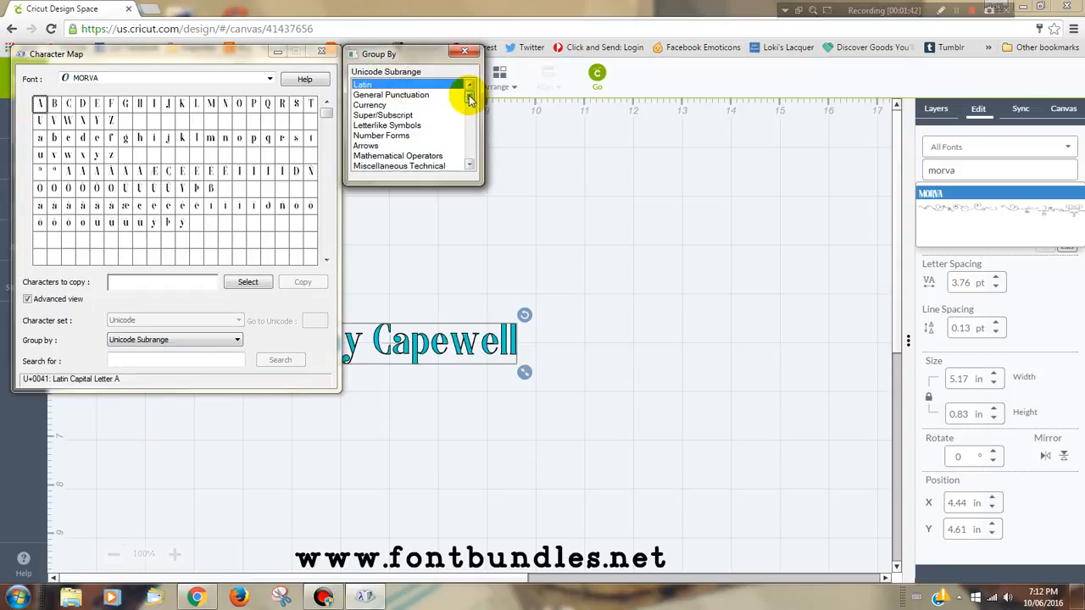
{"action": "left_click_drag", "start_coordinate": [469, 95], "coordinate": [469, 163]}
{"action": "left_click", "coordinate": [394, 166]}
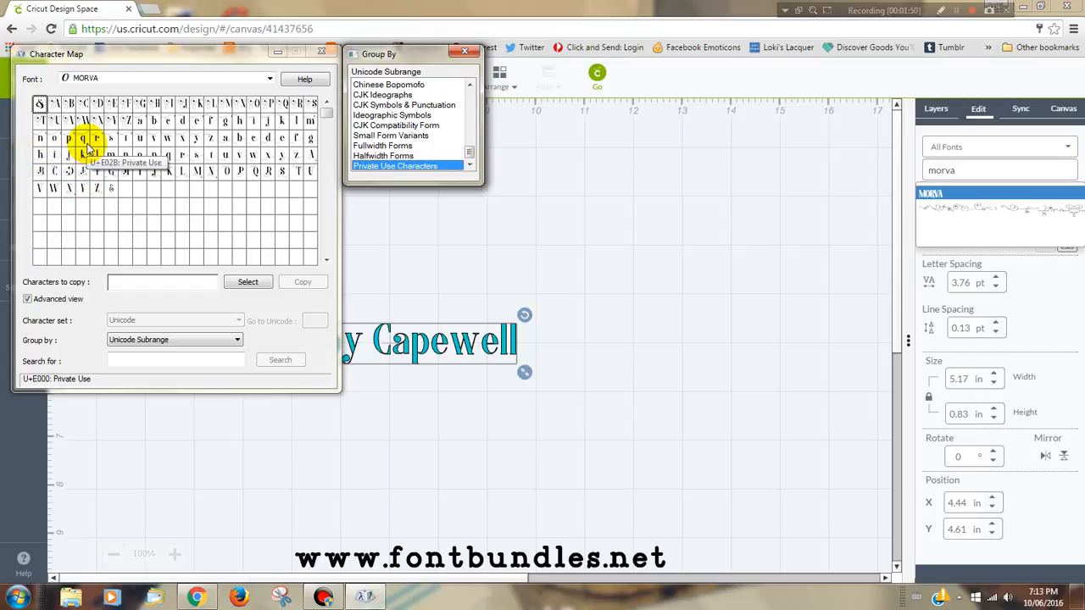
Step: Copy the ornate capital P with swashes (U+E010) from the MORVA character grid
{"action": "left_click", "coordinate": [267, 103]}
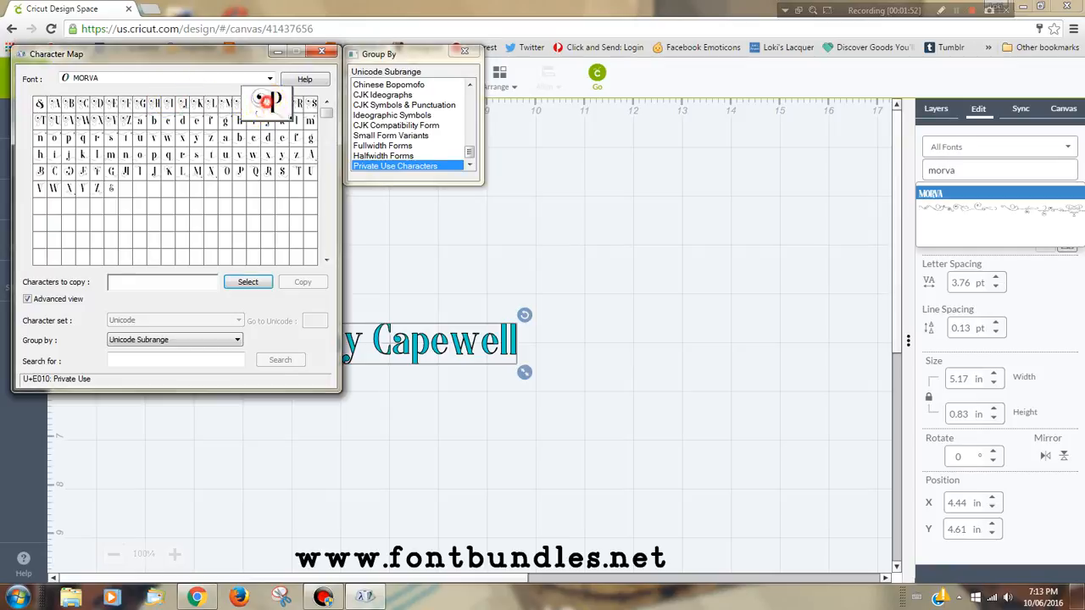
{"action": "double_click", "coordinate": [267, 103]}
{"action": "left_click", "coordinate": [302, 283]}
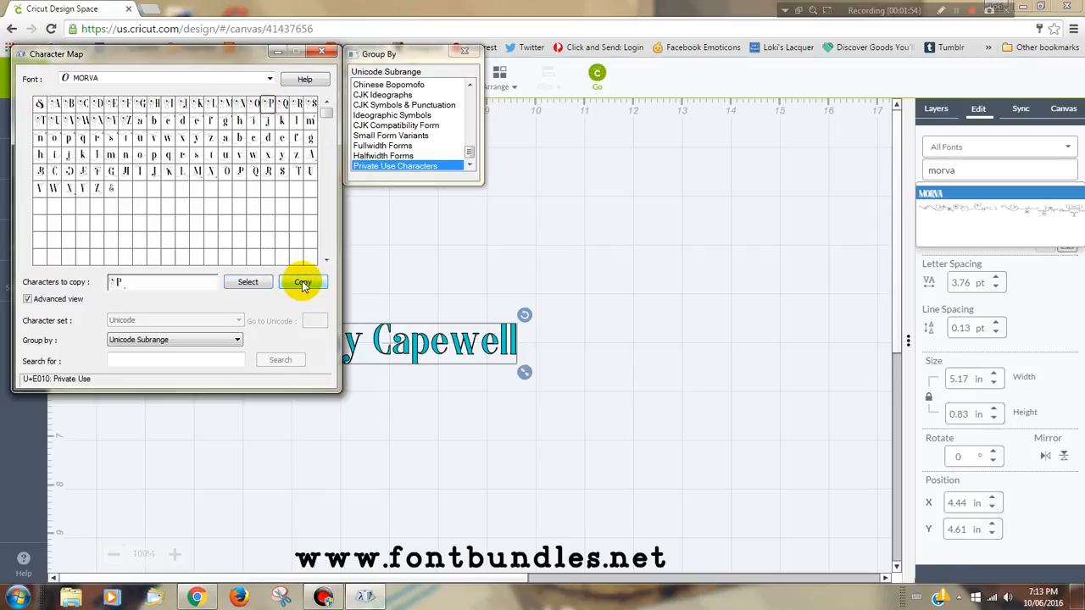
Step: In Cricut Design Space, replace the first letter of the first name with the copied ornate P
{"action": "left_click", "coordinate": [574, 266]}
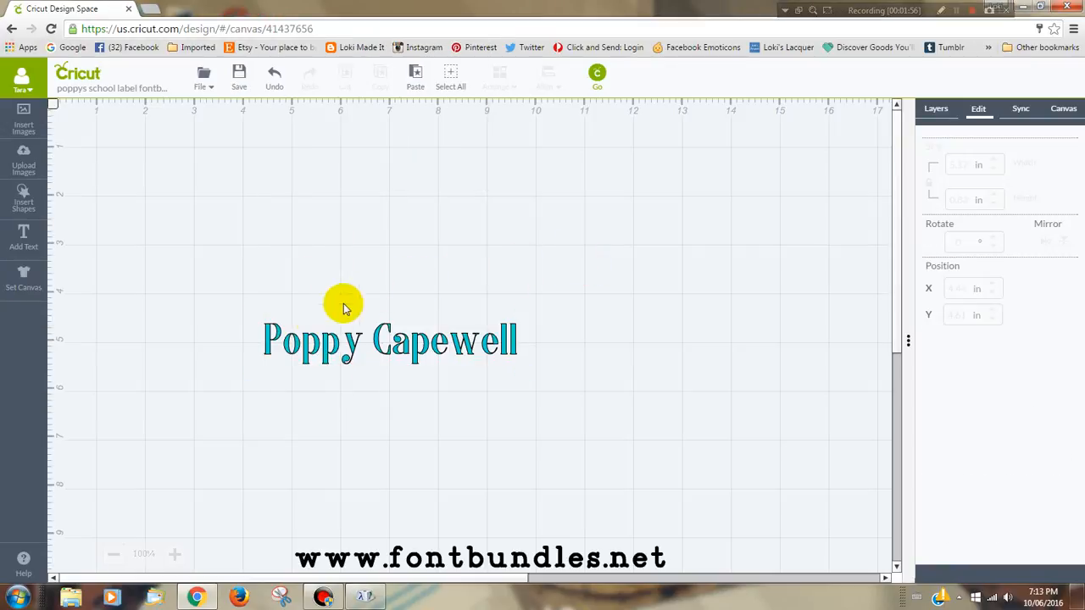
{"action": "left_click", "coordinate": [296, 346]}
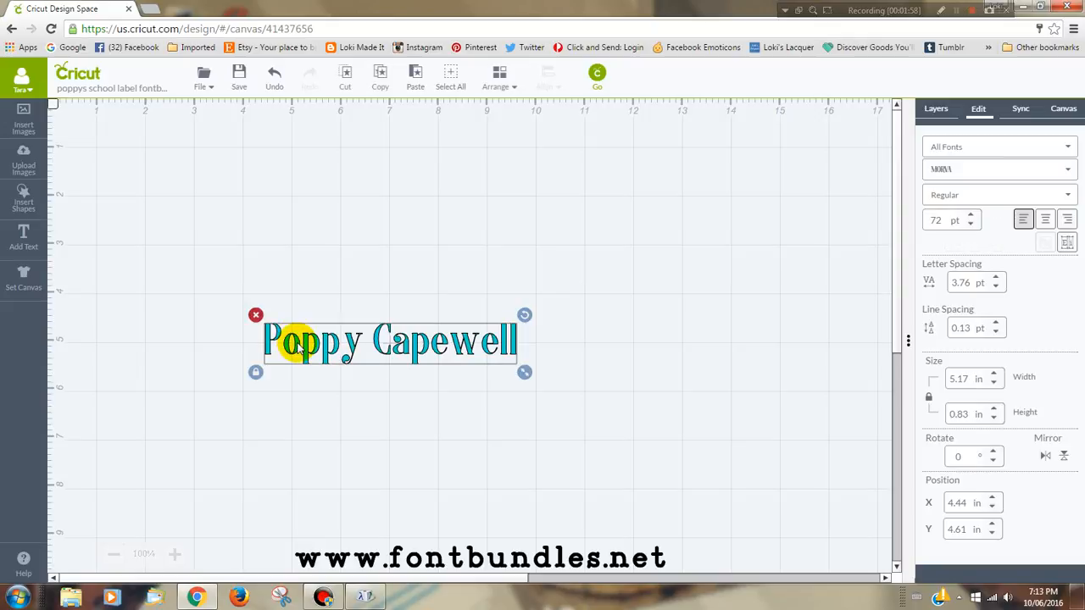
{"action": "double_click", "coordinate": [296, 346]}
{"action": "left_click_drag", "start_coordinate": [266, 258], "coordinate": [241, 254]}
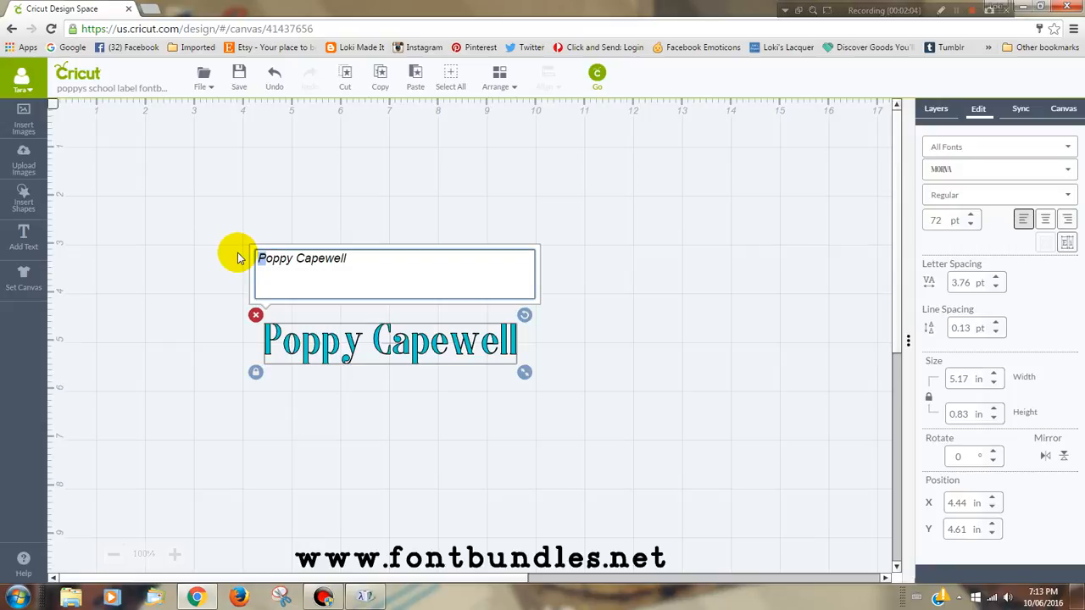
{"action": "key", "text": "ctrl+v"}
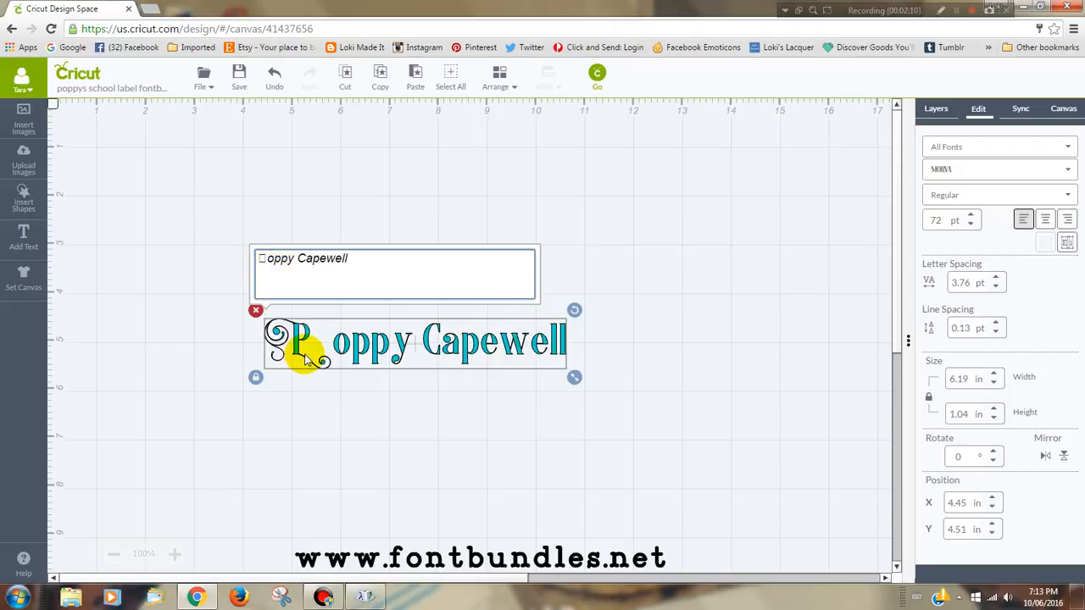
Step: Return to Character Map, clear the characters to copy, and copy the decorative capital C (U+E051)
{"action": "left_click", "coordinate": [366, 600]}
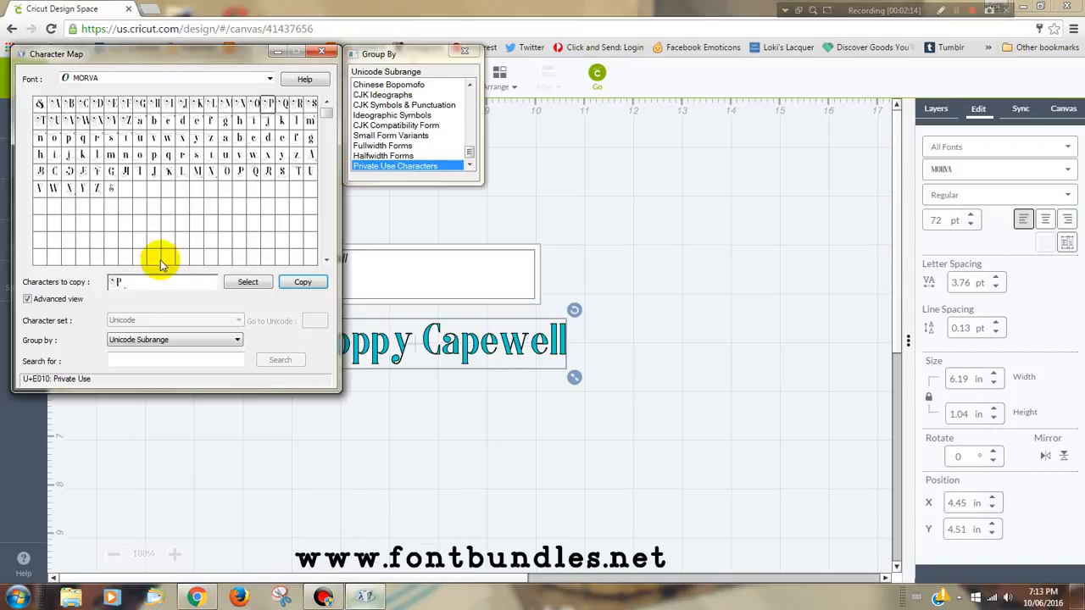
{"action": "left_click_drag", "start_coordinate": [133, 283], "coordinate": [26, 272]}
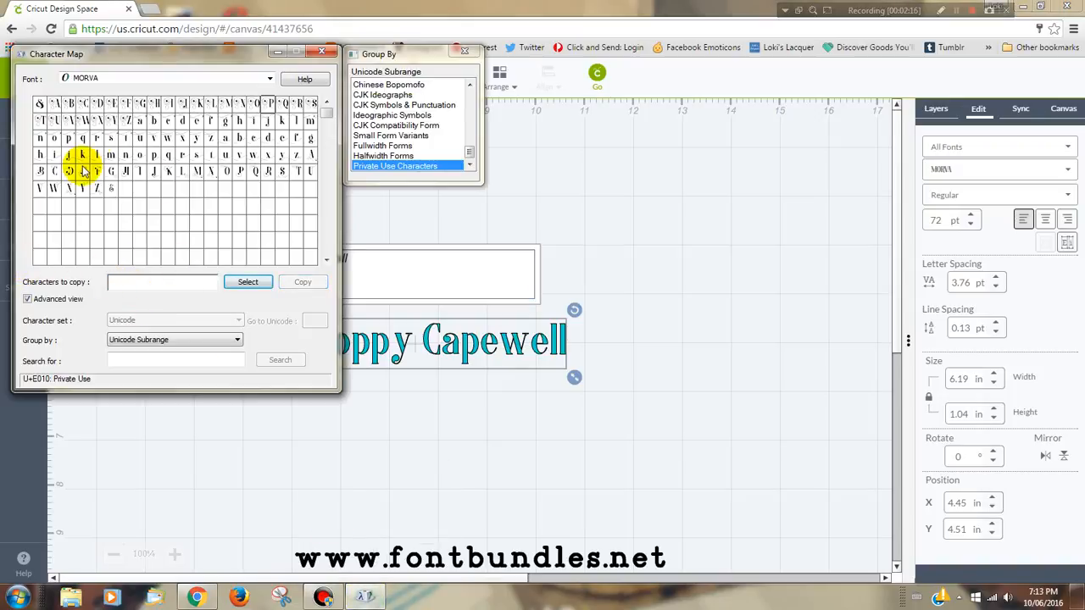
{"action": "double_click", "coordinate": [54, 170]}
{"action": "left_click", "coordinate": [303, 282]}
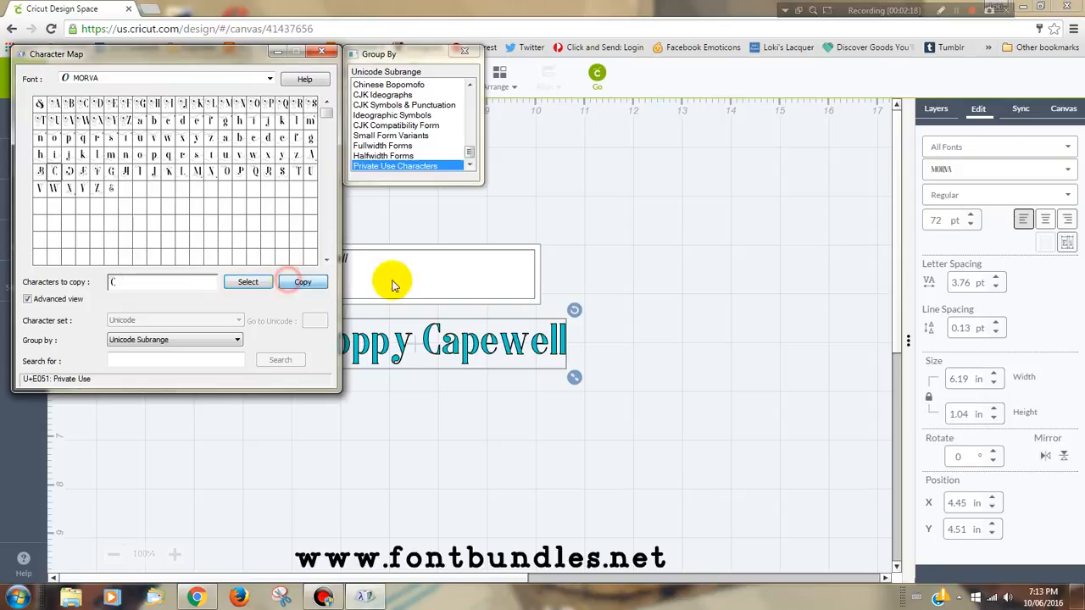
Step: In Cricut Design Space, replace the surname's initial in the name text with the copied decorative C
{"action": "left_click", "coordinate": [654, 254]}
{"action": "left_click", "coordinate": [335, 302]}
{"action": "double_click", "coordinate": [332, 341]}
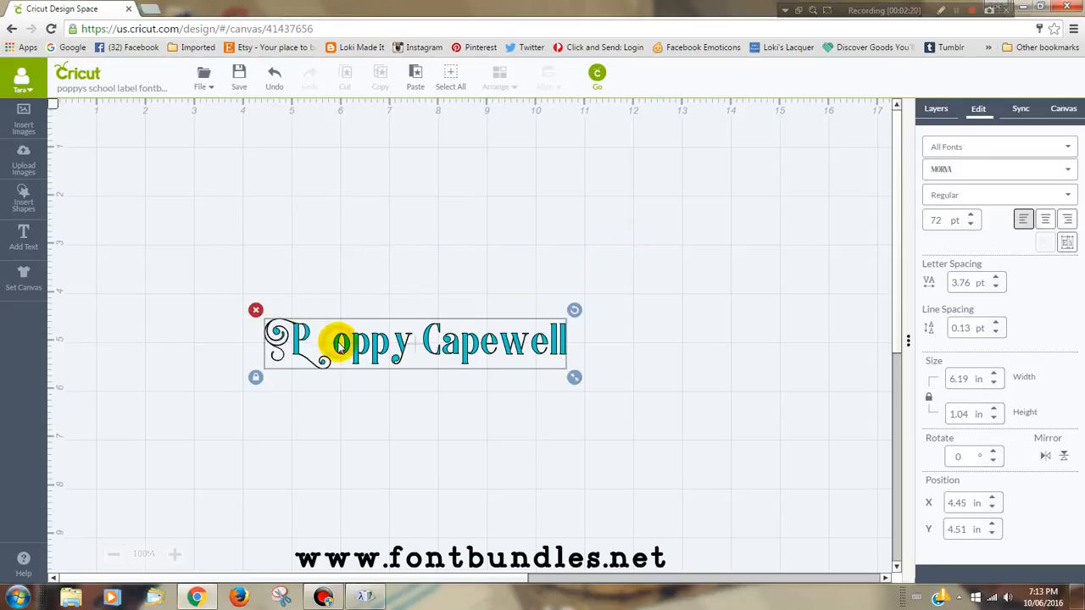
{"action": "left_click_drag", "start_coordinate": [307, 257], "coordinate": [298, 258]}
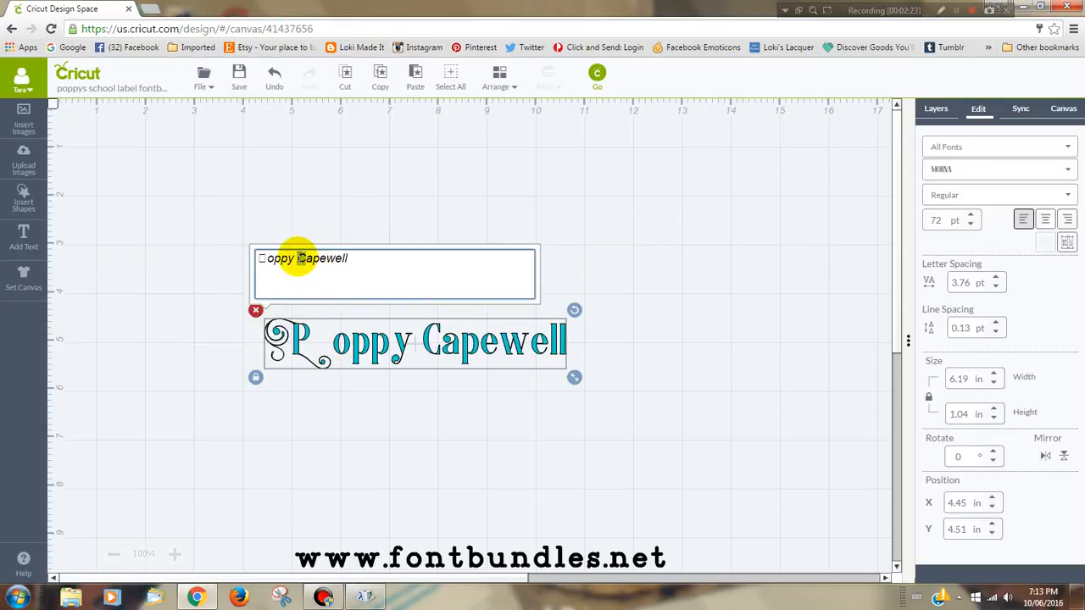
{"action": "key", "text": "ctrl+v"}
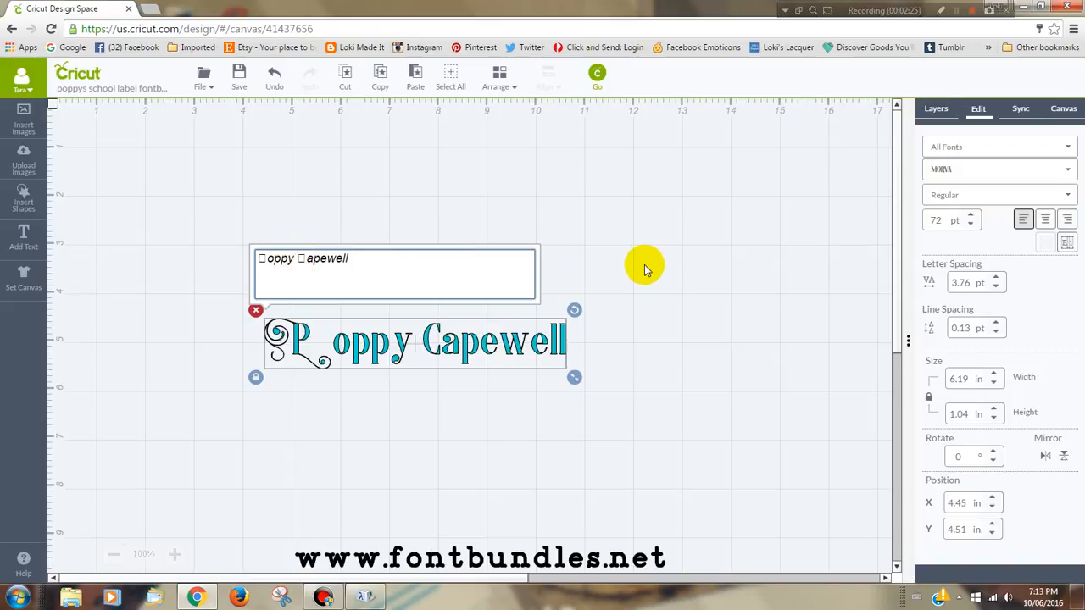
{"action": "left_click", "coordinate": [690, 283]}
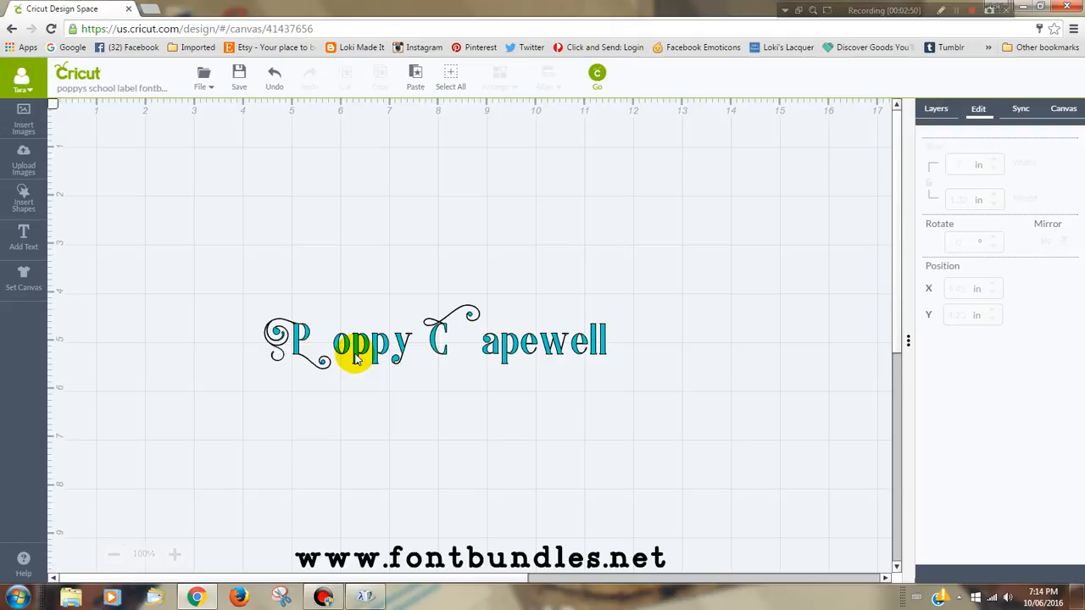
Step: Set the name text layer's color to dark purple (#54205f) and its line type to Print
{"action": "left_click", "coordinate": [356, 357]}
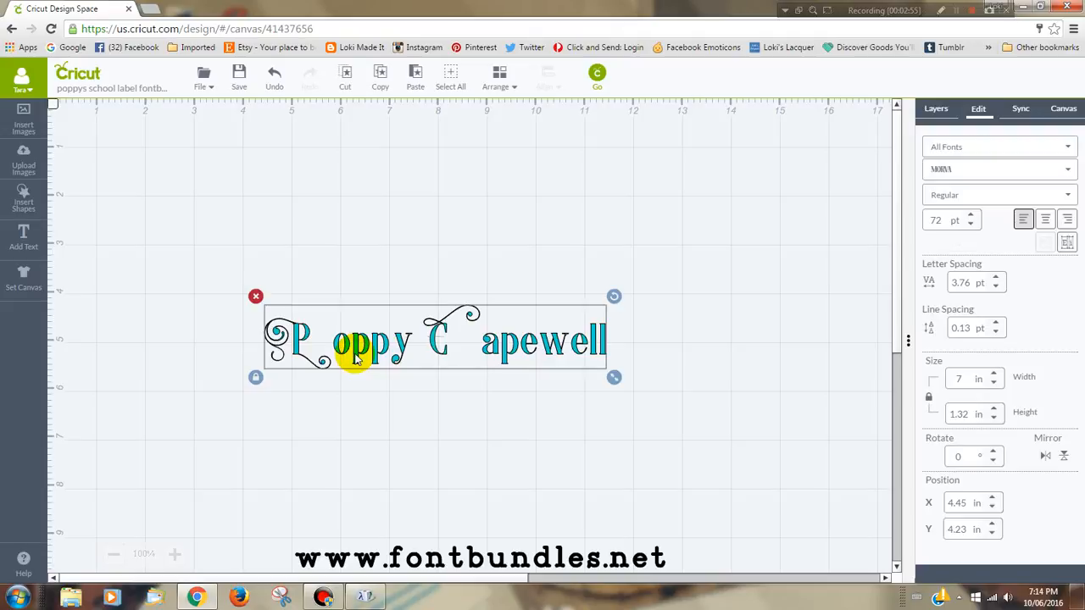
{"action": "left_click", "coordinate": [934, 111]}
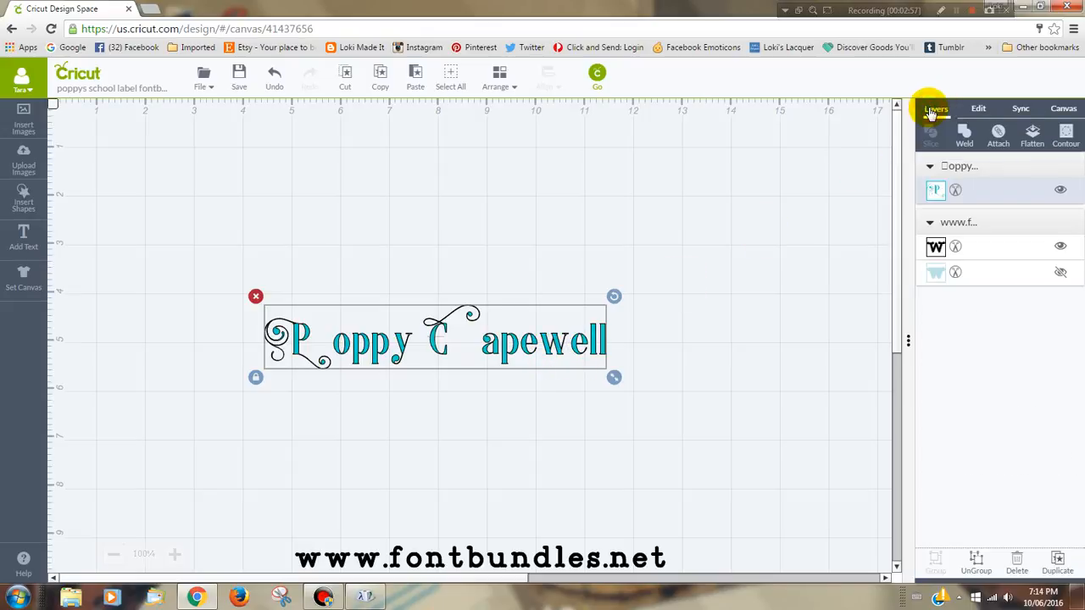
{"action": "left_click", "coordinate": [936, 191]}
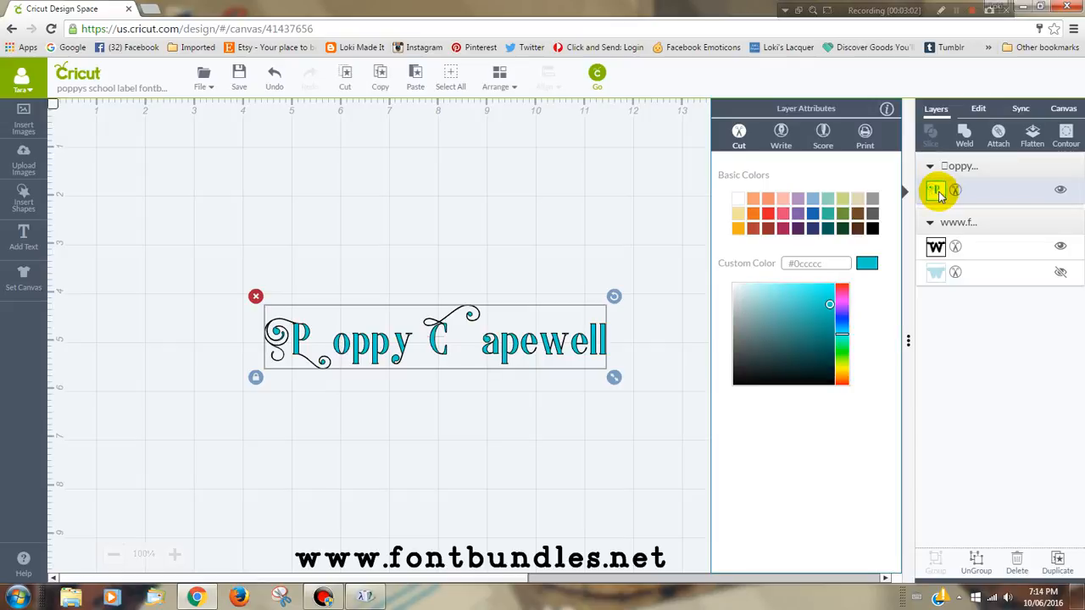
{"action": "left_click", "coordinate": [802, 229]}
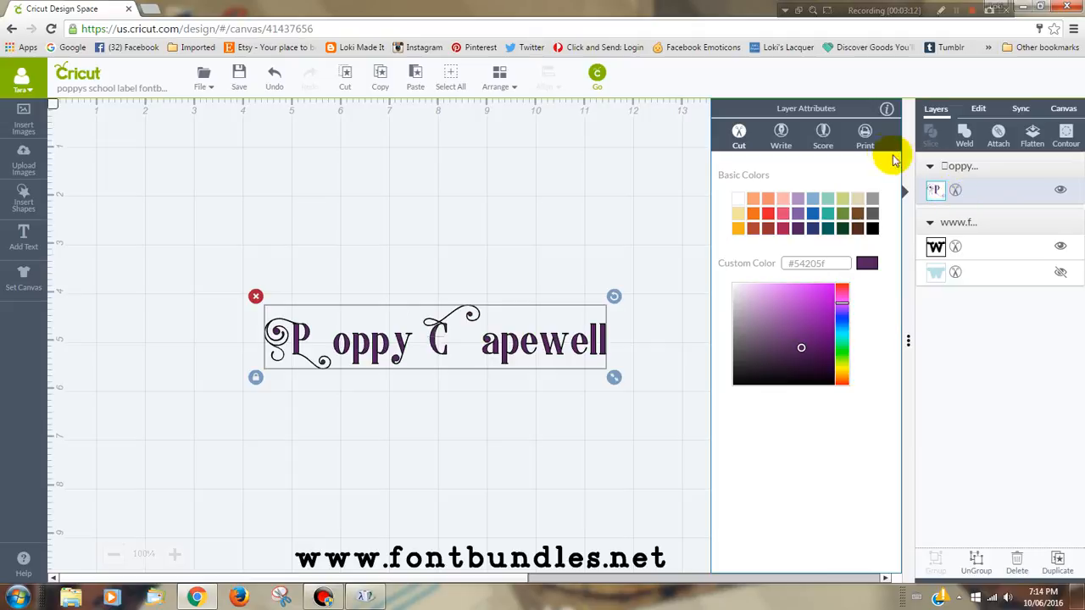
{"action": "left_click", "coordinate": [865, 134]}
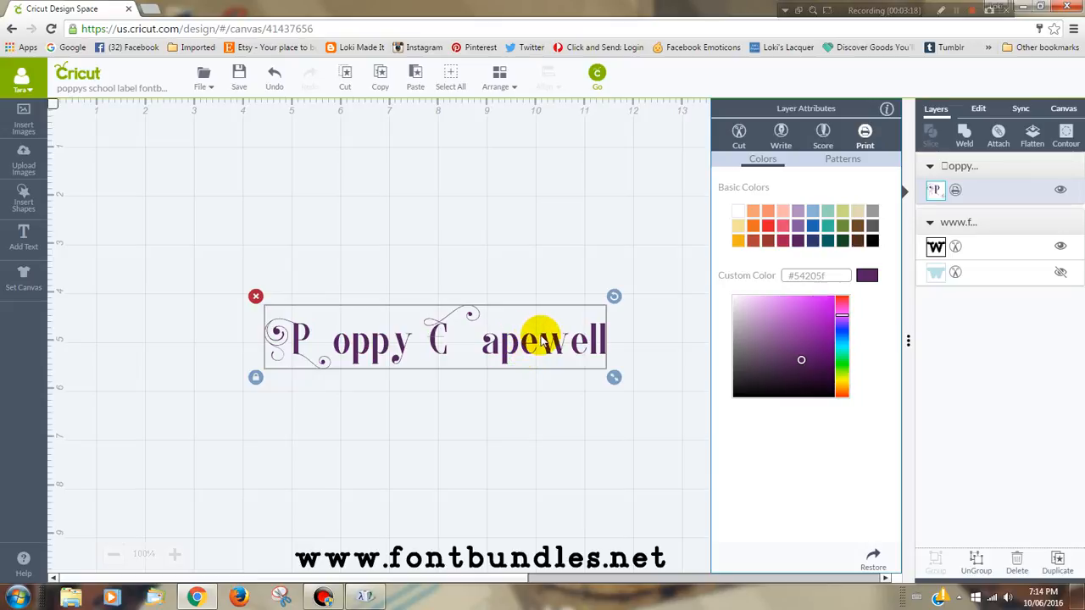
{"action": "left_click", "coordinate": [651, 234]}
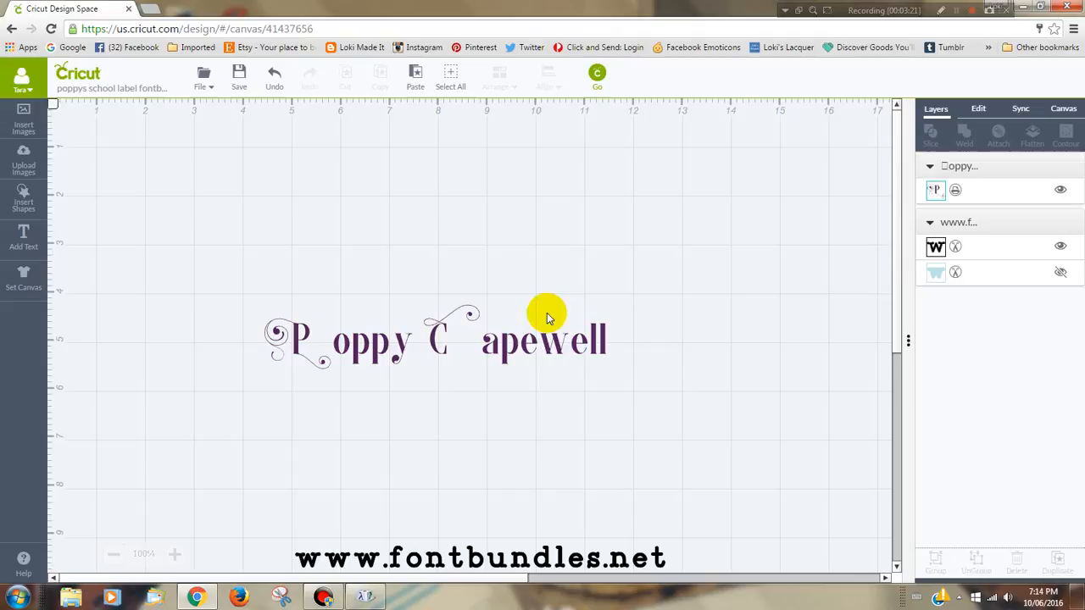
Step: Ungroup the name text into separate letters
{"action": "left_click", "coordinate": [491, 357]}
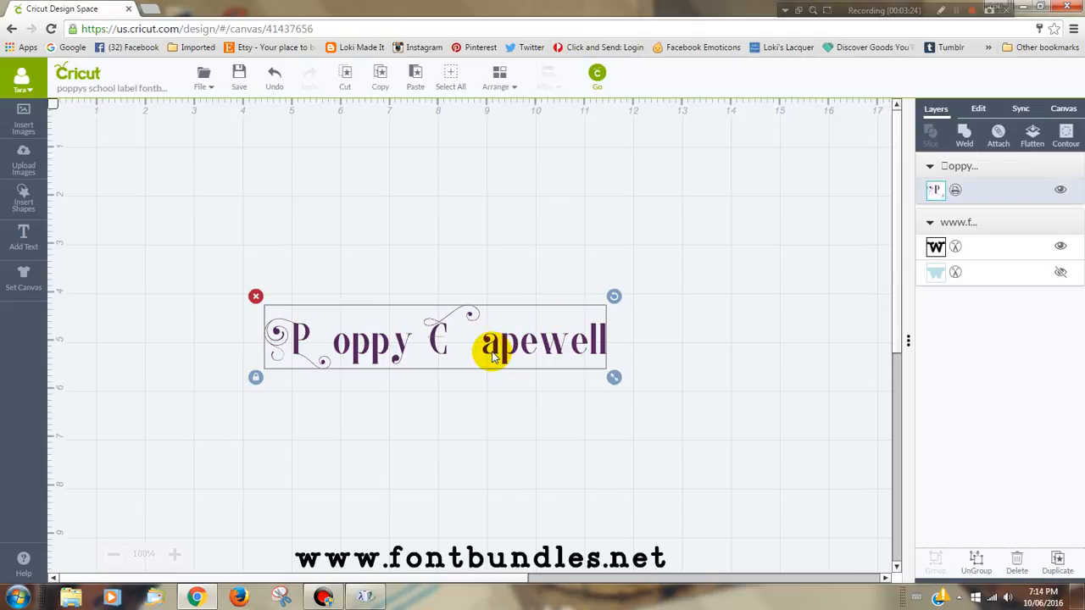
{"action": "right_click", "coordinate": [485, 347]}
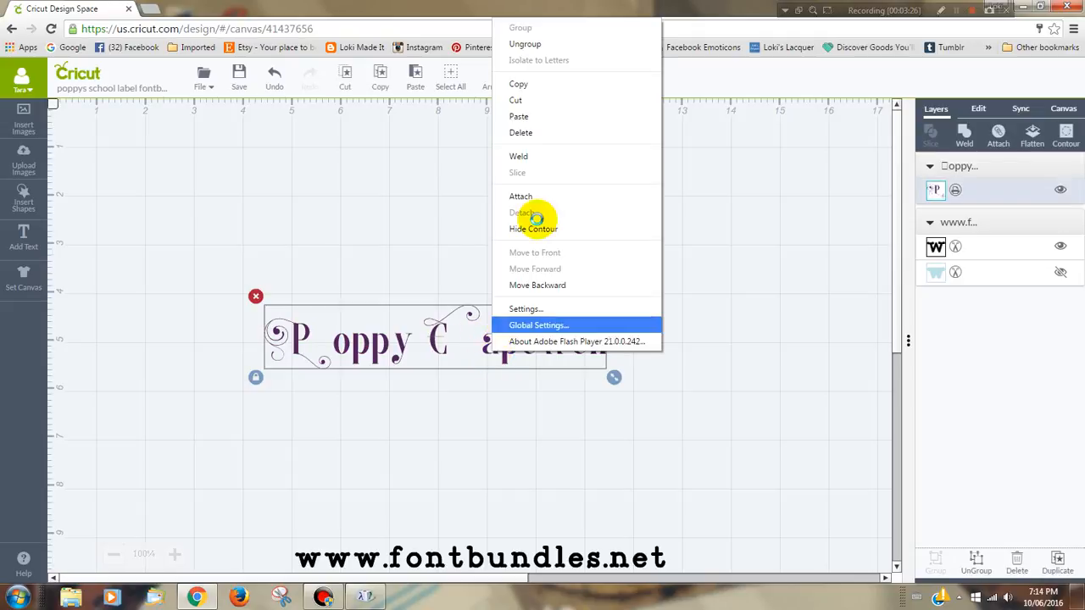
{"action": "left_click", "coordinate": [705, 154]}
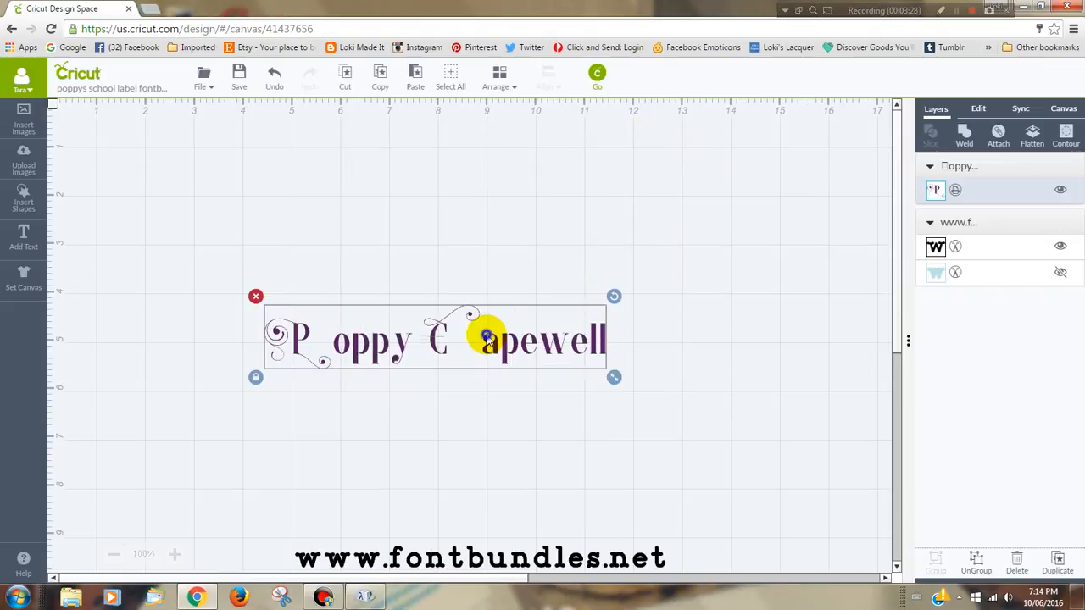
{"action": "right_click", "coordinate": [486, 338]}
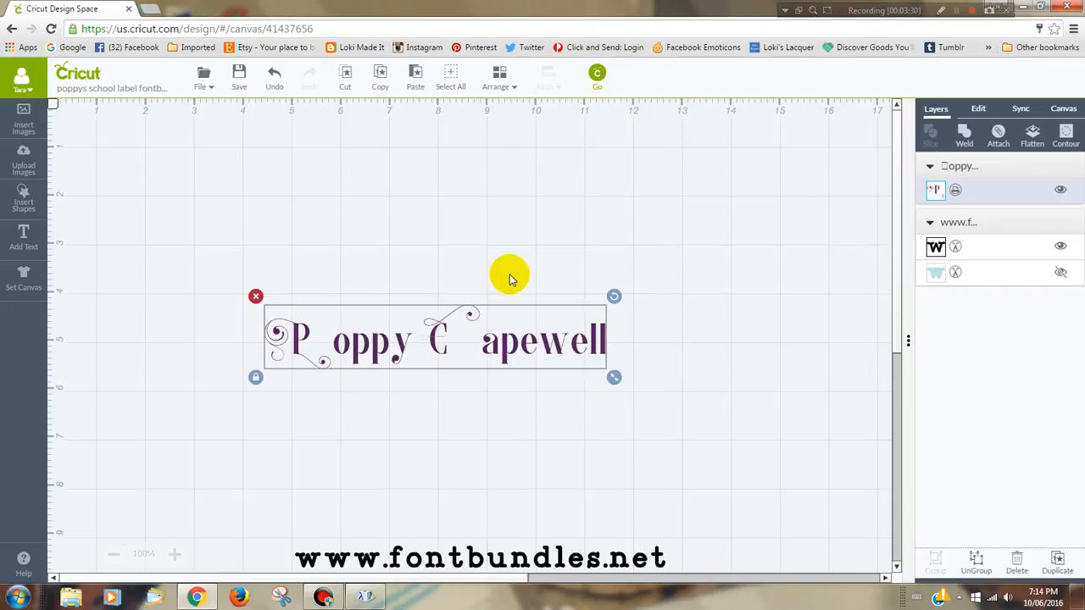
Step: Shift the ornate P horizontally to close the gap before the o of the first name
{"action": "left_click", "coordinate": [297, 344]}
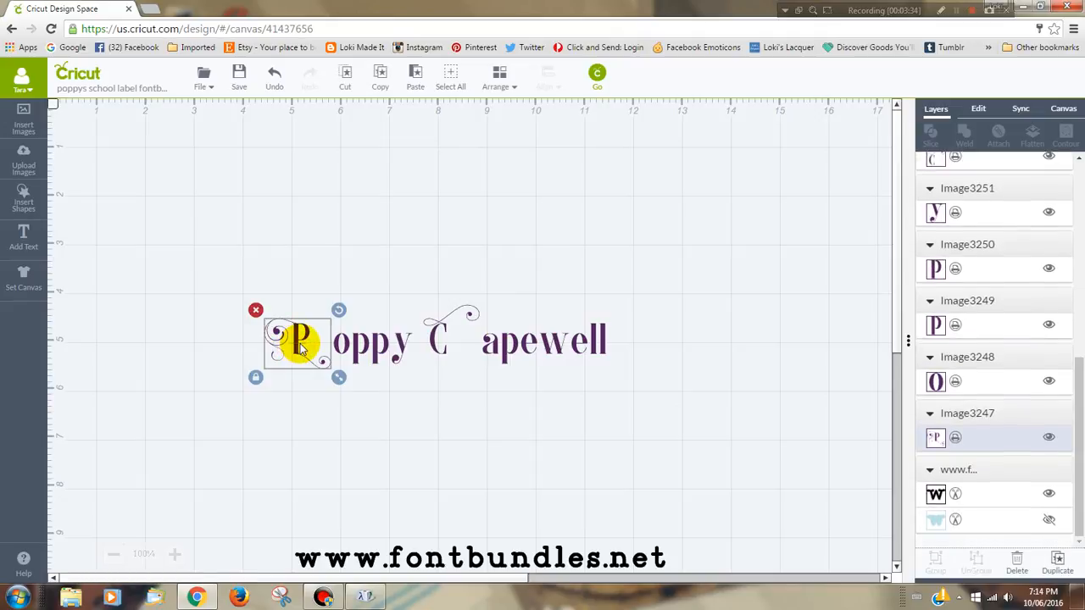
{"action": "left_click_drag", "start_coordinate": [300, 345], "coordinate": [303, 344]}
{"action": "key", "text": "Right"}
{"action": "key", "text": "Right"}
{"action": "key", "text": "Right"}
{"action": "key", "text": "Right"}
{"action": "key", "text": "Right"}
{"action": "key", "text": "Right"}
{"action": "key", "text": "Right"}
{"action": "key", "text": "Right"}
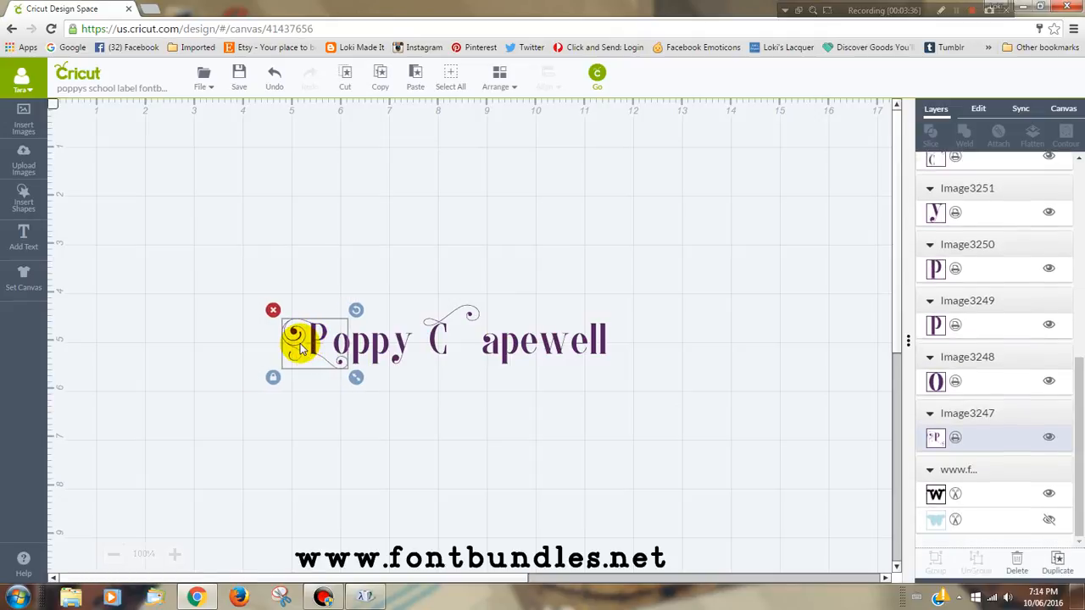
{"action": "left_click", "coordinate": [367, 352]}
{"action": "left_click_drag", "start_coordinate": [367, 352], "coordinate": [371, 351]}
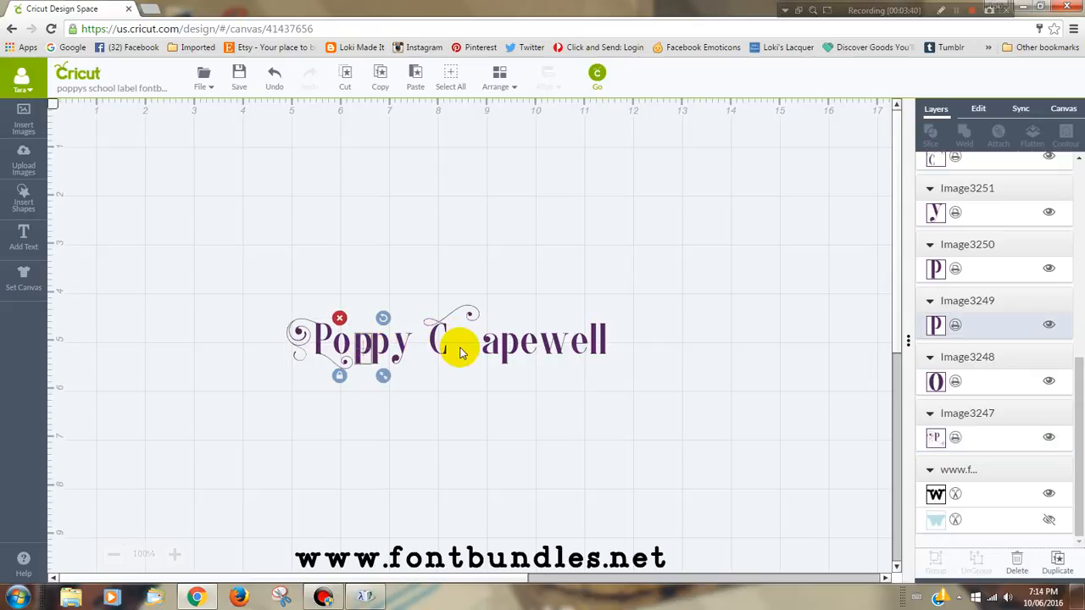
{"action": "left_click", "coordinate": [389, 356]}
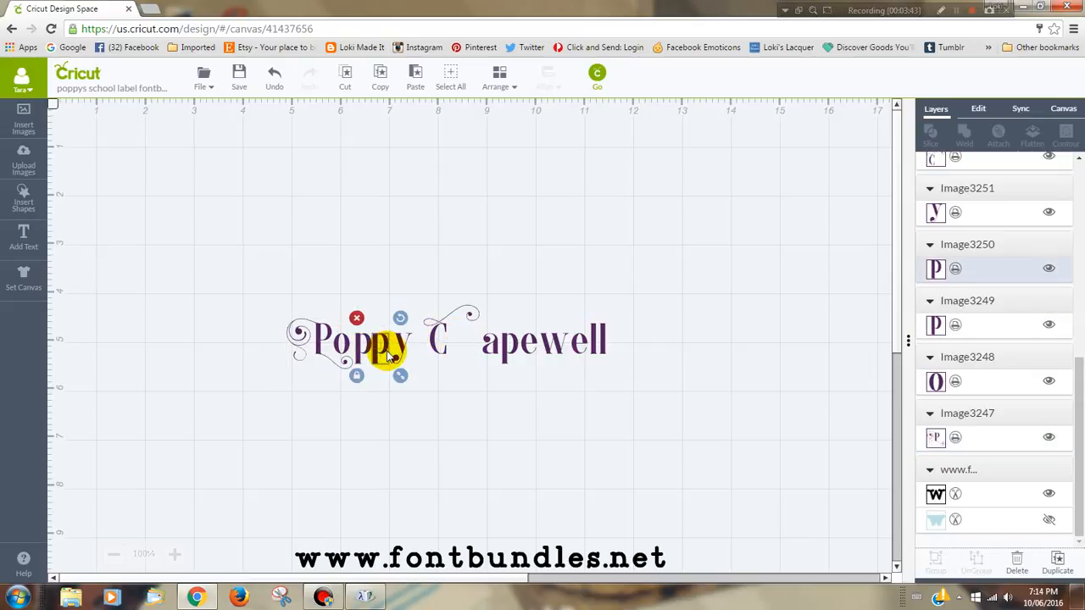
Step: Shift the decorative C horizontally to sit just before the a of the surname
{"action": "left_click", "coordinate": [442, 349]}
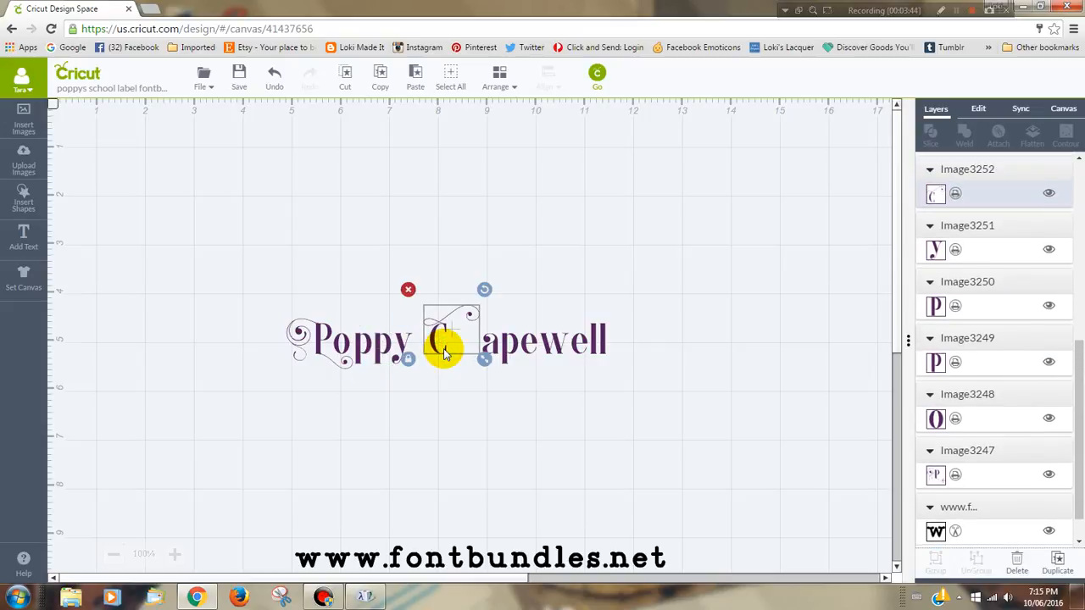
{"action": "key", "text": "Right"}
{"action": "key", "text": "Right"}
{"action": "key", "text": "Right"}
{"action": "key", "text": "Right"}
{"action": "key", "text": "Right"}
{"action": "key", "text": "Right"}
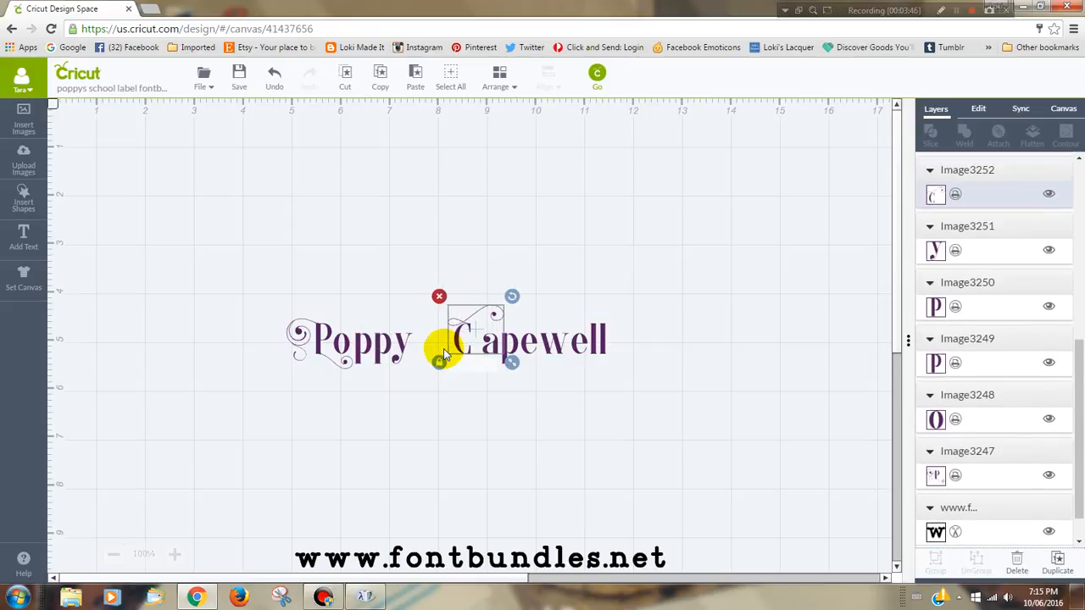
{"action": "key", "text": "Right"}
{"action": "key", "text": "Right"}
{"action": "key", "text": "Right"}
{"action": "key", "text": "Right"}
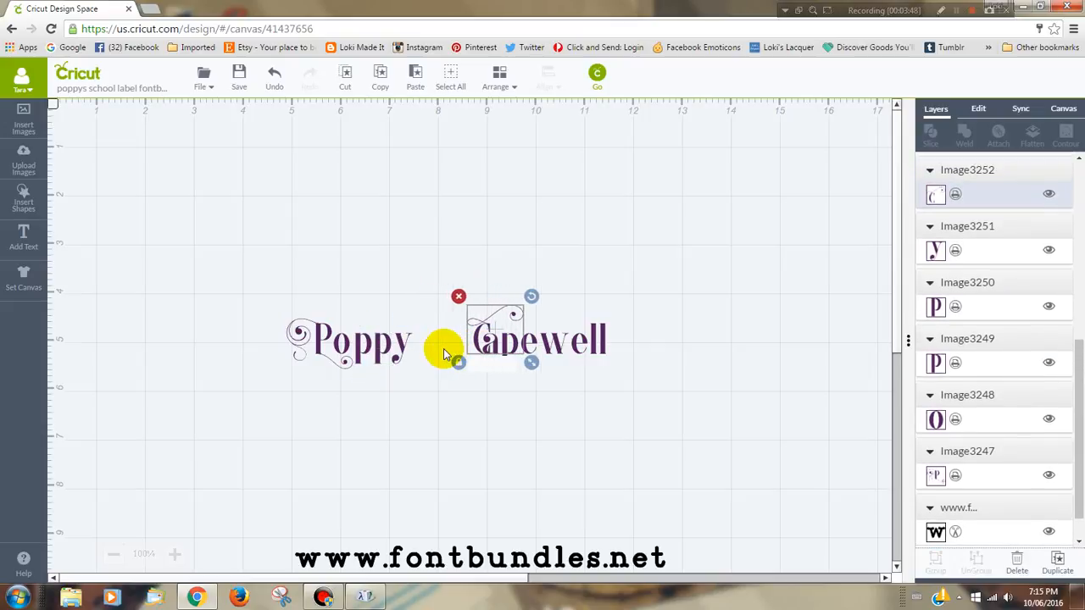
{"action": "key", "text": "Left"}
{"action": "key", "text": "Left"}
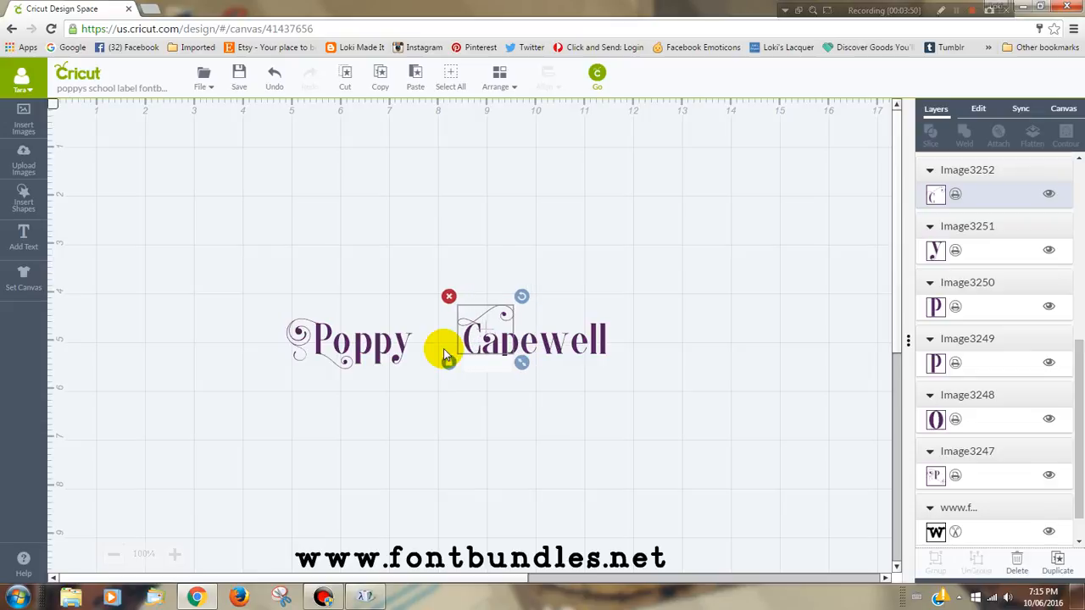
Step: Select all the surname letters together and move them closer to the first name, leaving only a small gap
{"action": "left_click", "coordinate": [567, 418]}
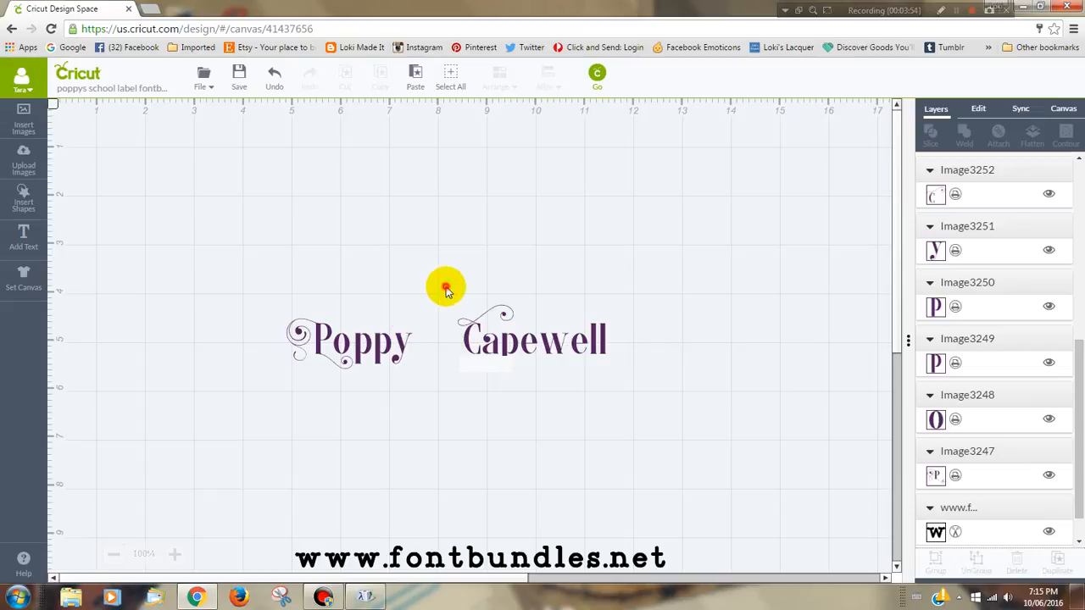
{"action": "left_click_drag", "start_coordinate": [446, 286], "coordinate": [666, 384]}
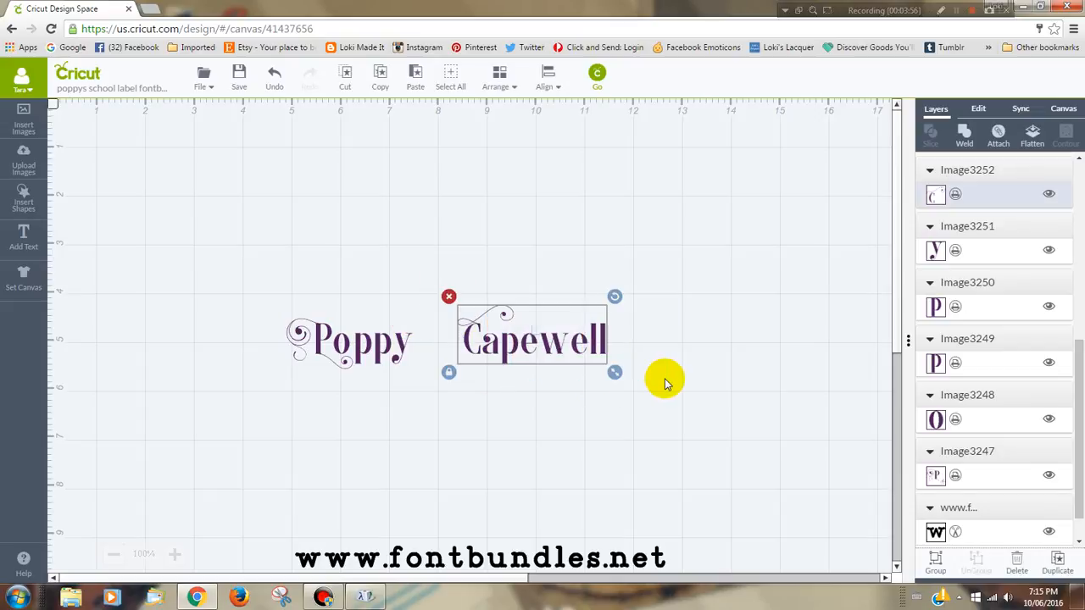
{"action": "key", "text": "Left"}
{"action": "key", "text": "Left"}
{"action": "key", "text": "Left"}
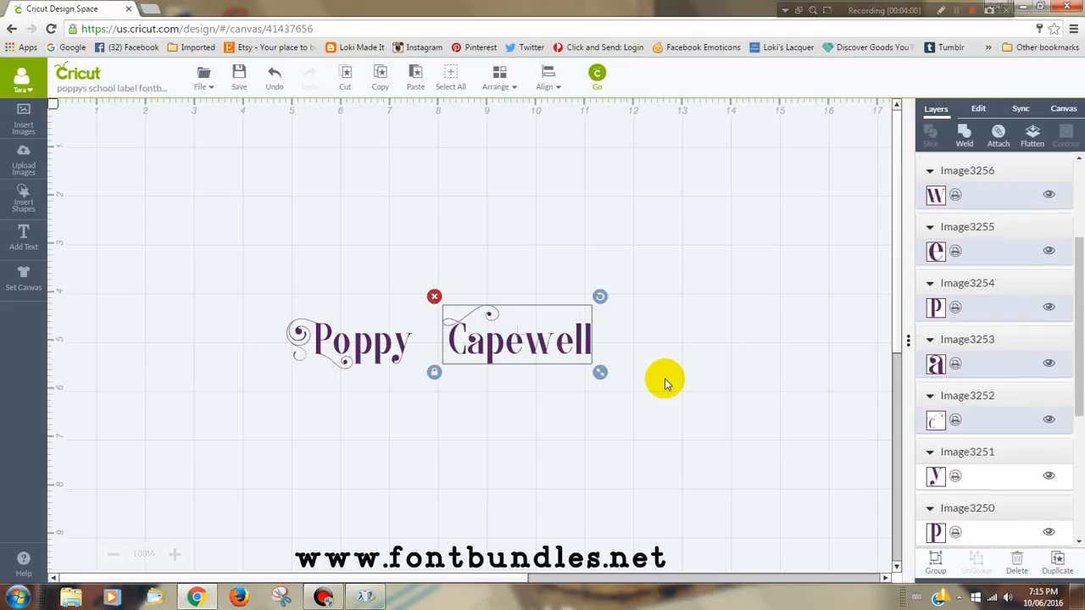
{"action": "key", "text": "Left"}
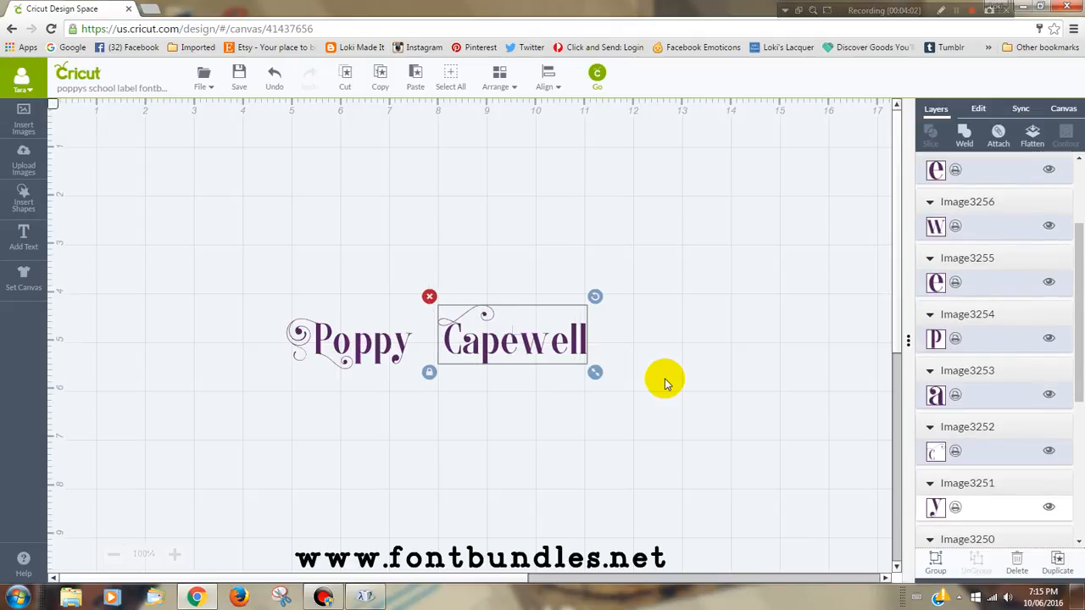
{"action": "key", "text": "Left"}
{"action": "key", "text": "Left"}
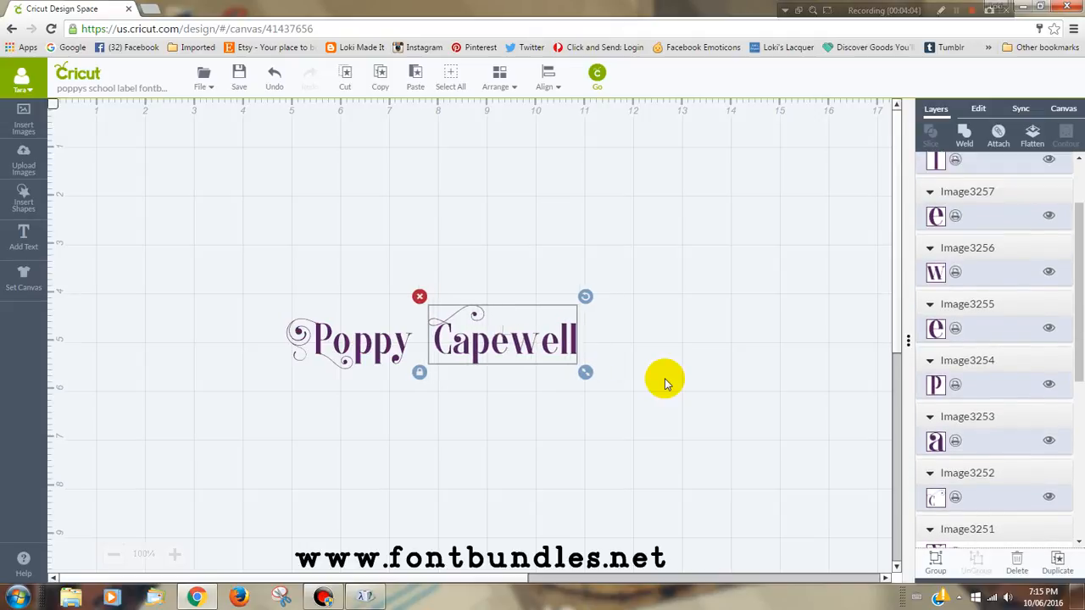
{"action": "key", "text": "Left"}
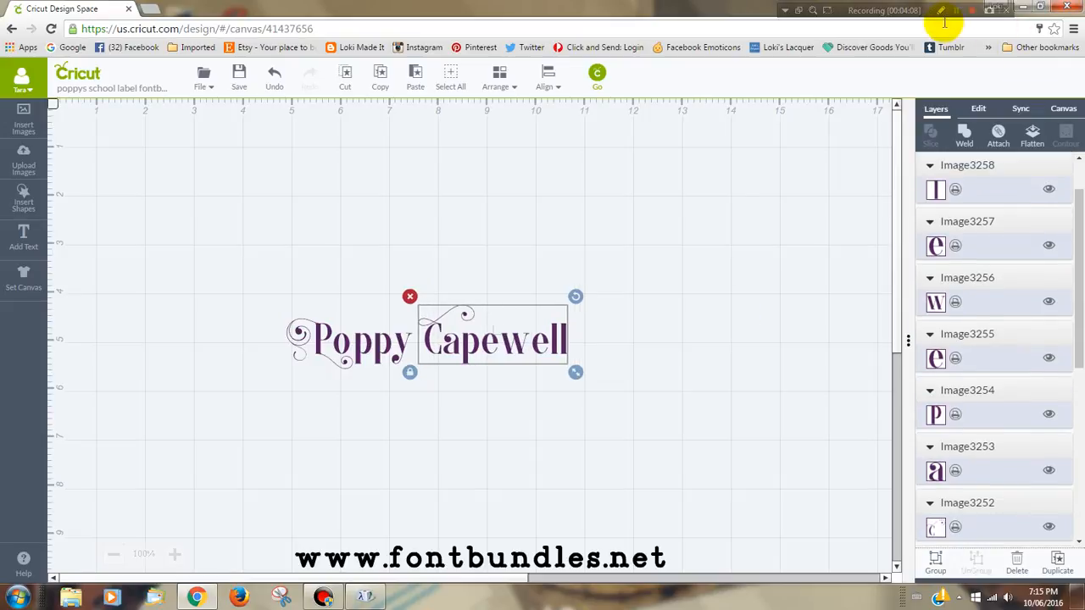
{"action": "key", "text": "Left"}
{"action": "key", "text": "Left"}
{"action": "key", "text": "Left"}
{"action": "key", "text": "Left"}
{"action": "key", "text": "Left"}
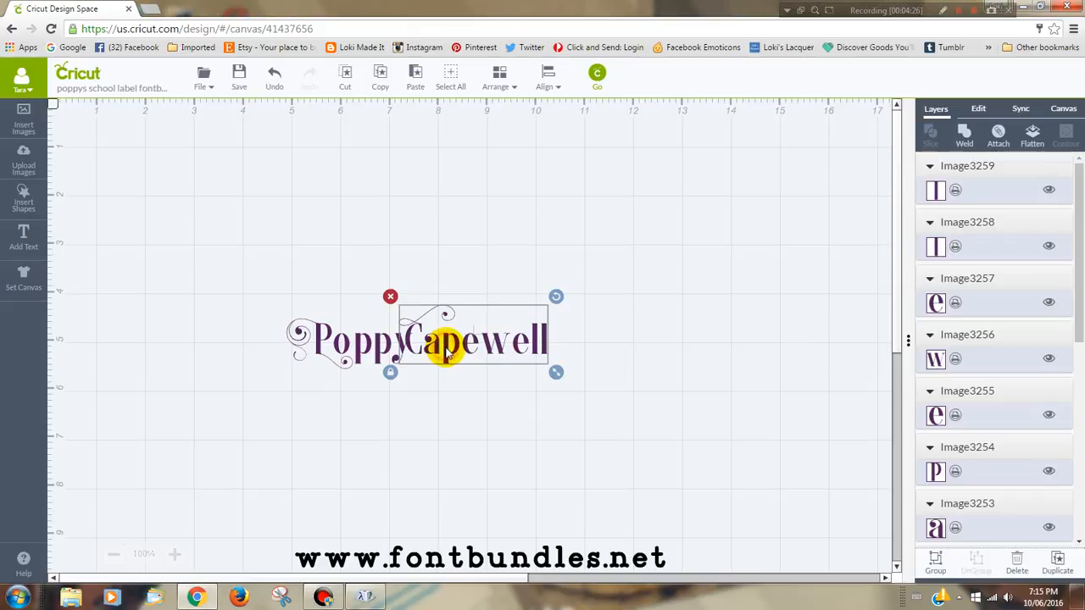
{"action": "left_click_drag", "start_coordinate": [446, 352], "coordinate": [458, 352]}
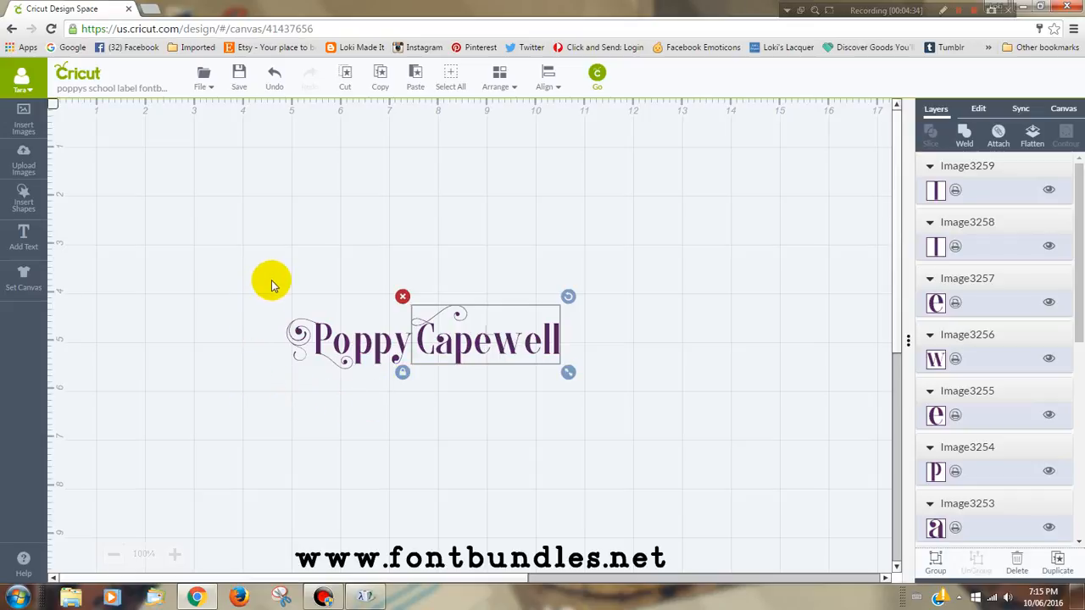
Step: Group all the letters of the full name
{"action": "left_click_drag", "start_coordinate": [272, 282], "coordinate": [651, 411]}
{"action": "right_click", "coordinate": [460, 354]}
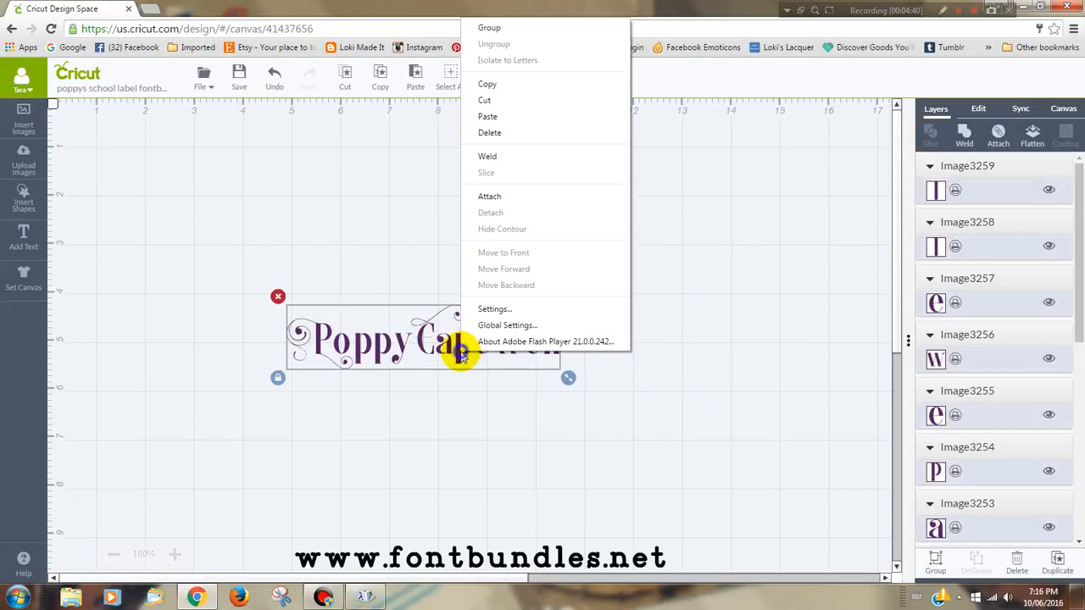
{"action": "left_click", "coordinate": [479, 29]}
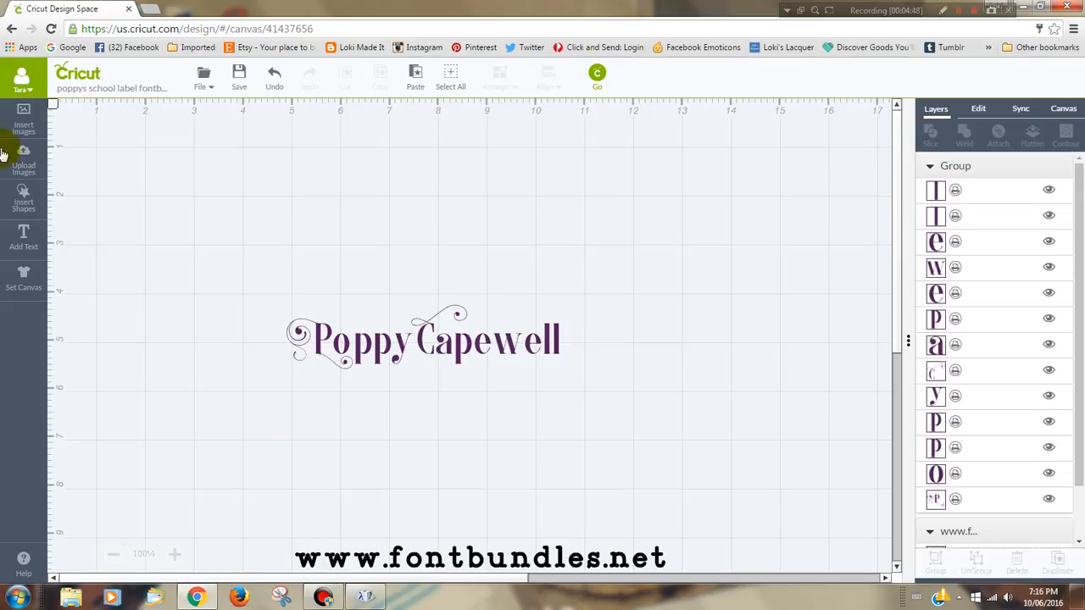
Step: Insert a square, unlock its proportions, stretch it to about 6.9 by 1.7 ruler units, and place it just below the name
{"action": "left_click", "coordinate": [30, 205]}
{"action": "left_click", "coordinate": [214, 195]}
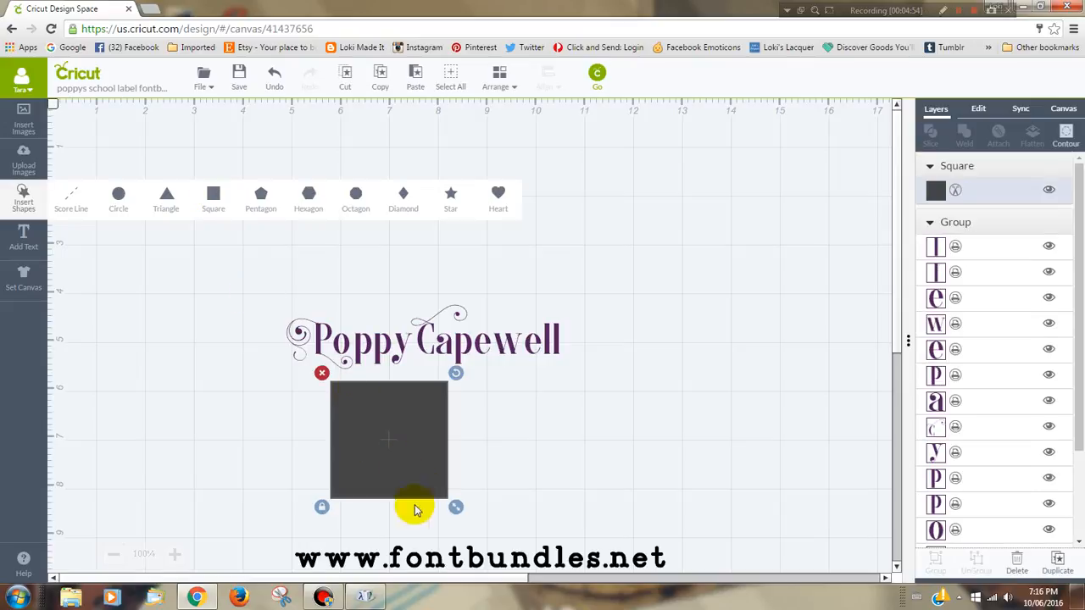
{"action": "left_click", "coordinate": [320, 511]}
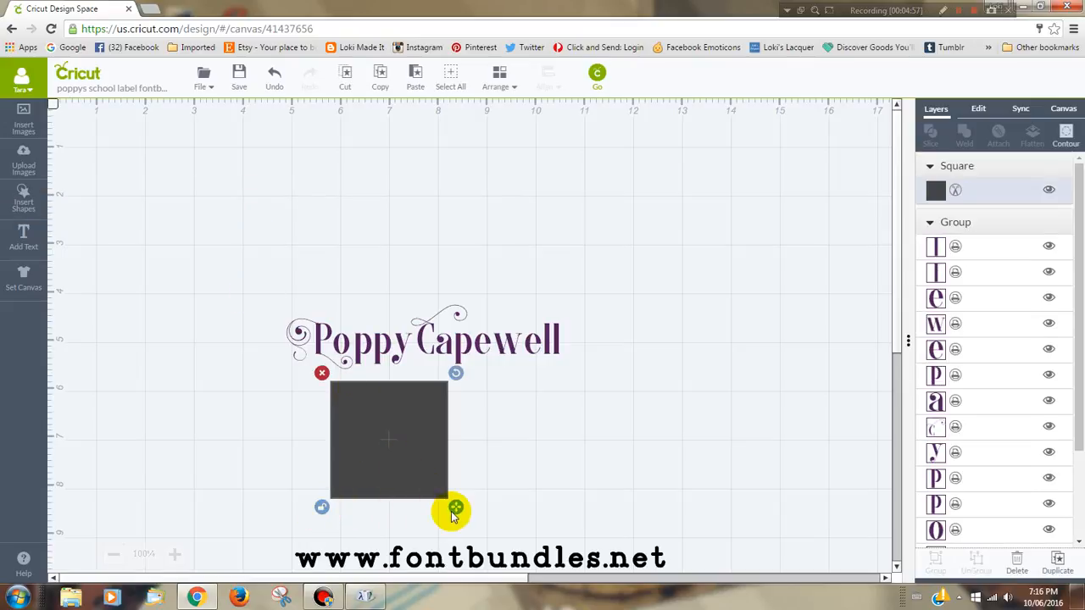
{"action": "left_click_drag", "start_coordinate": [456, 507], "coordinate": [685, 477]}
{"action": "left_click_drag", "start_coordinate": [527, 448], "coordinate": [466, 438]}
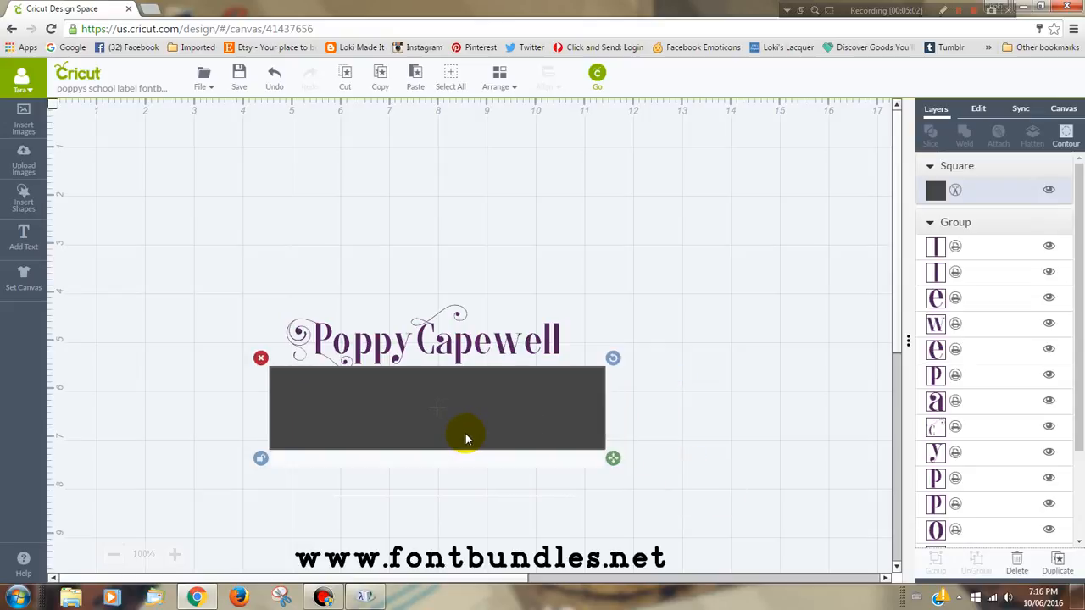
Step: Set the rectangle's color to light purple (#d3bce0)
{"action": "left_click", "coordinate": [936, 190]}
{"action": "left_click", "coordinate": [800, 201]}
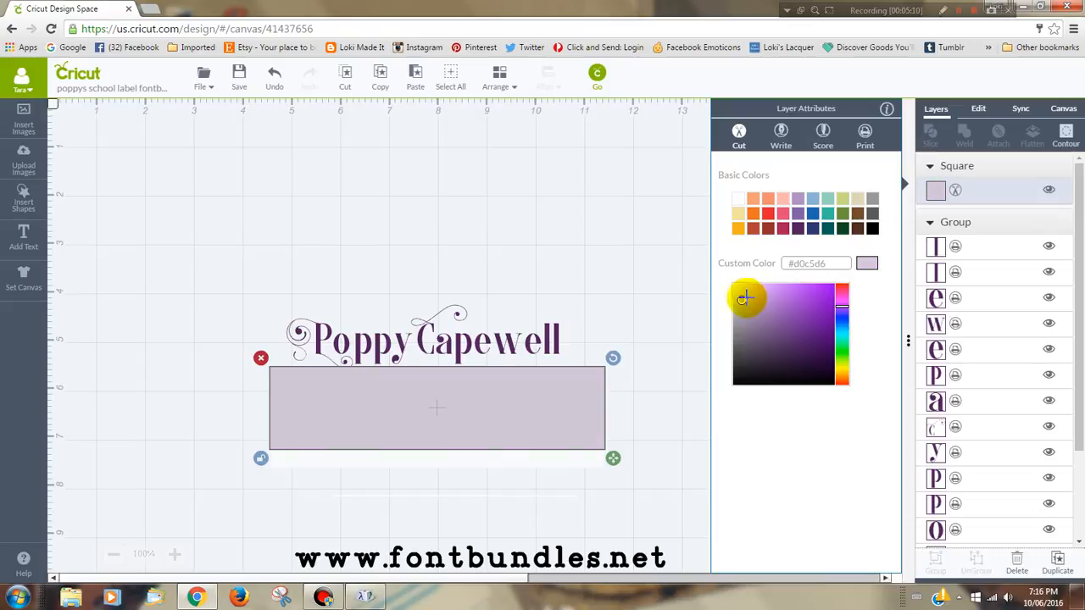
{"action": "left_click", "coordinate": [748, 294]}
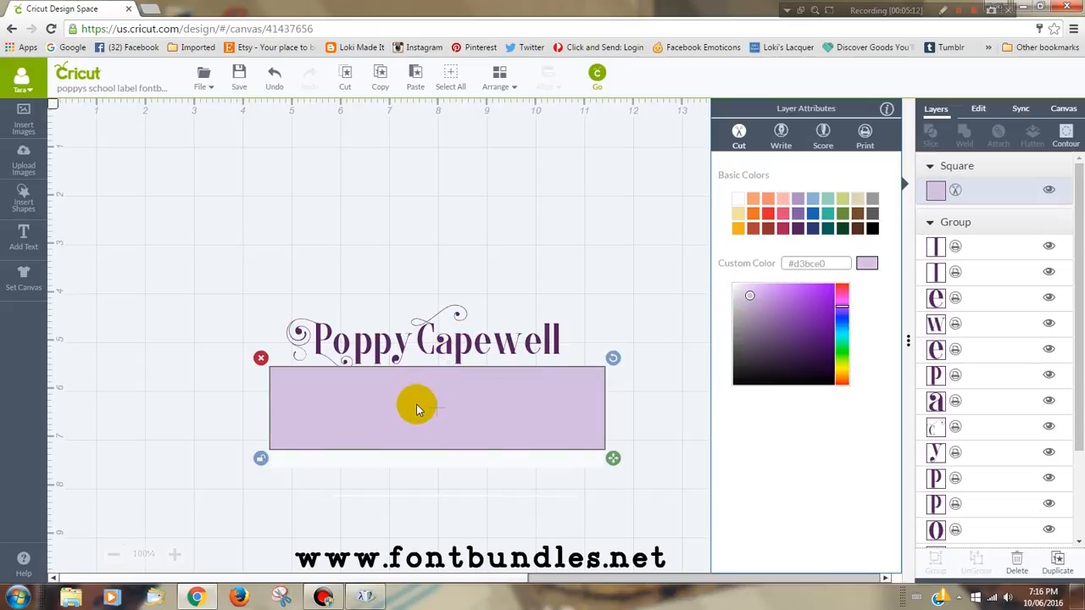
Step: Send the rectangle to the back and move the name onto its middle
{"action": "left_click", "coordinate": [497, 74]}
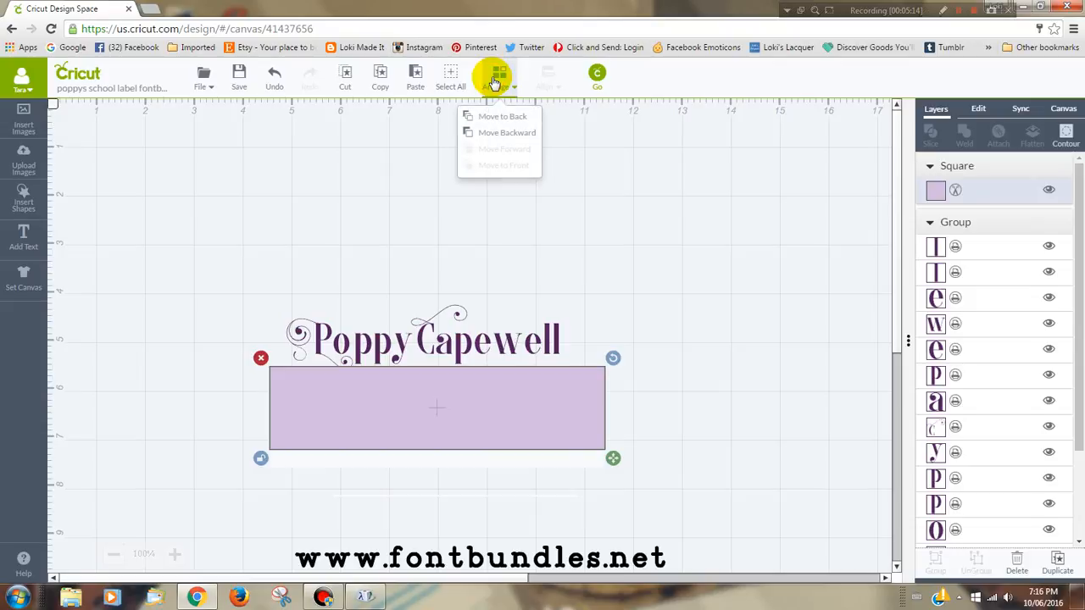
{"action": "left_click", "coordinate": [493, 122]}
{"action": "left_click_drag", "start_coordinate": [377, 344], "coordinate": [383, 413]}
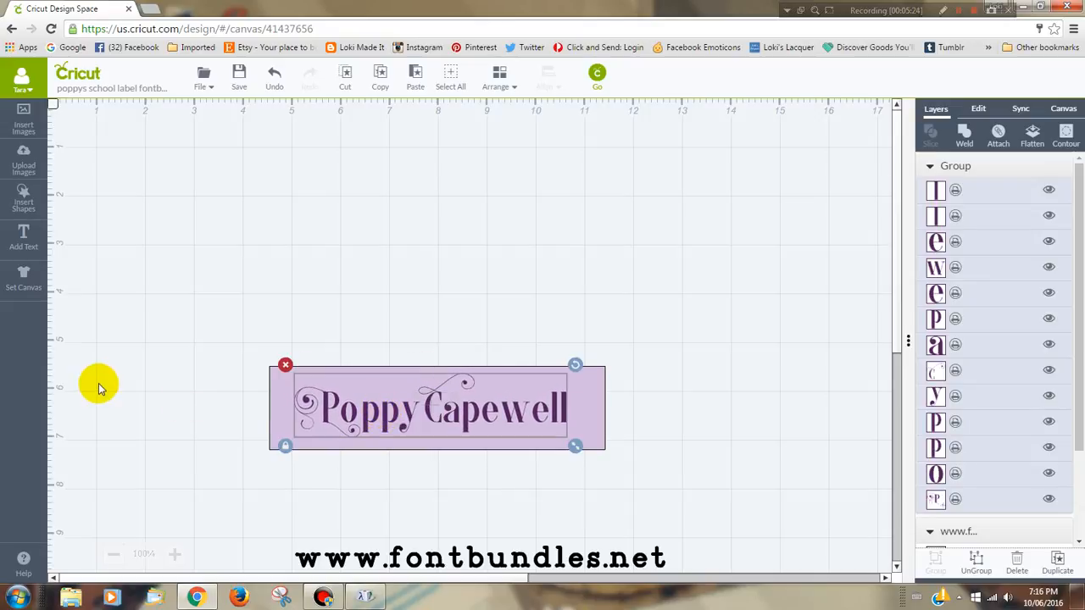
Step: Group the name with its light purple background rectangle
{"action": "left_click_drag", "start_coordinate": [214, 325], "coordinate": [485, 417]}
{"action": "right_click", "coordinate": [484, 416]}
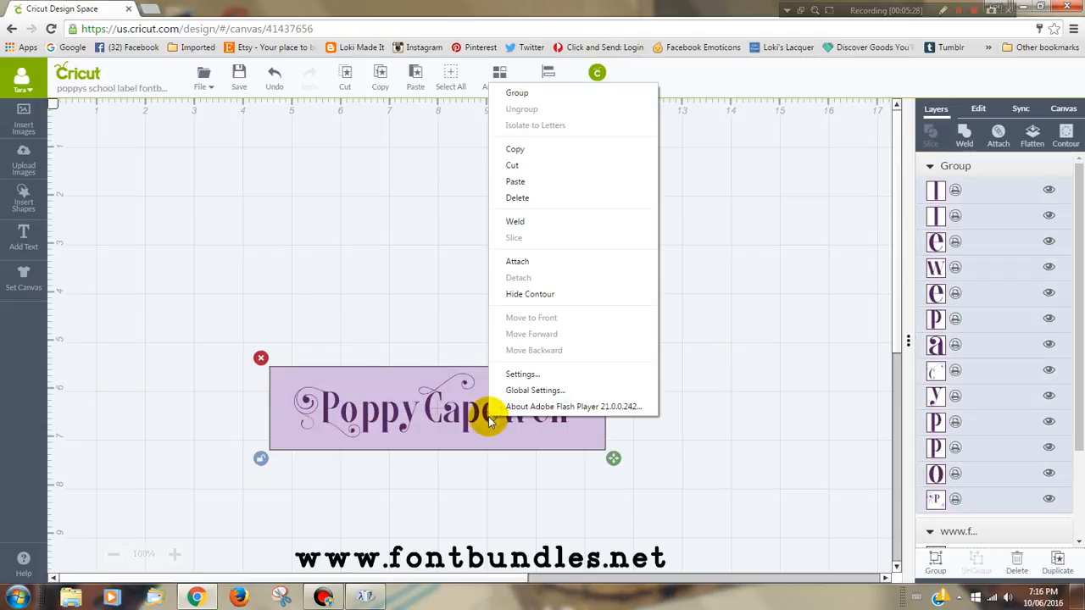
{"action": "left_click", "coordinate": [545, 96]}
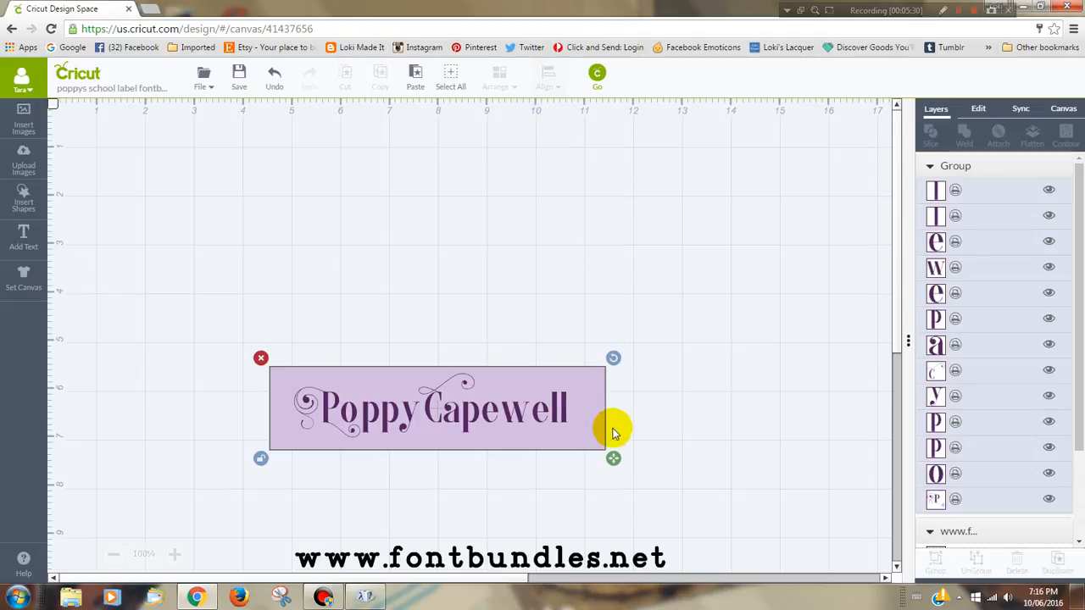
{"action": "left_click", "coordinate": [614, 463]}
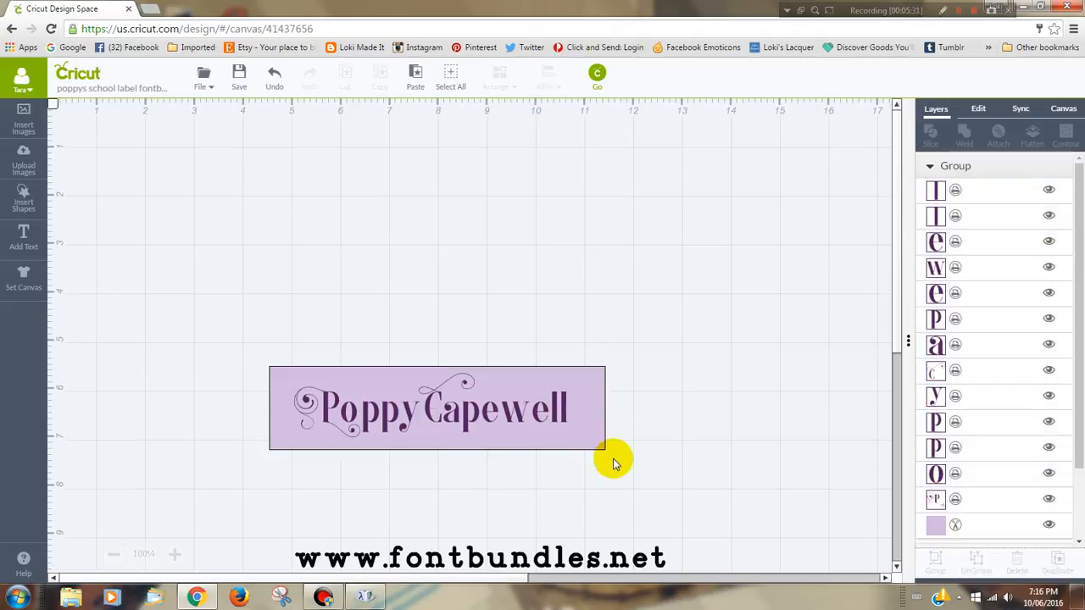
Step: Shrink the label proportionally to about 2.9 ruler units wide and place its upper-left corner at about 1, 1 on the canvas
{"action": "left_click", "coordinate": [317, 423]}
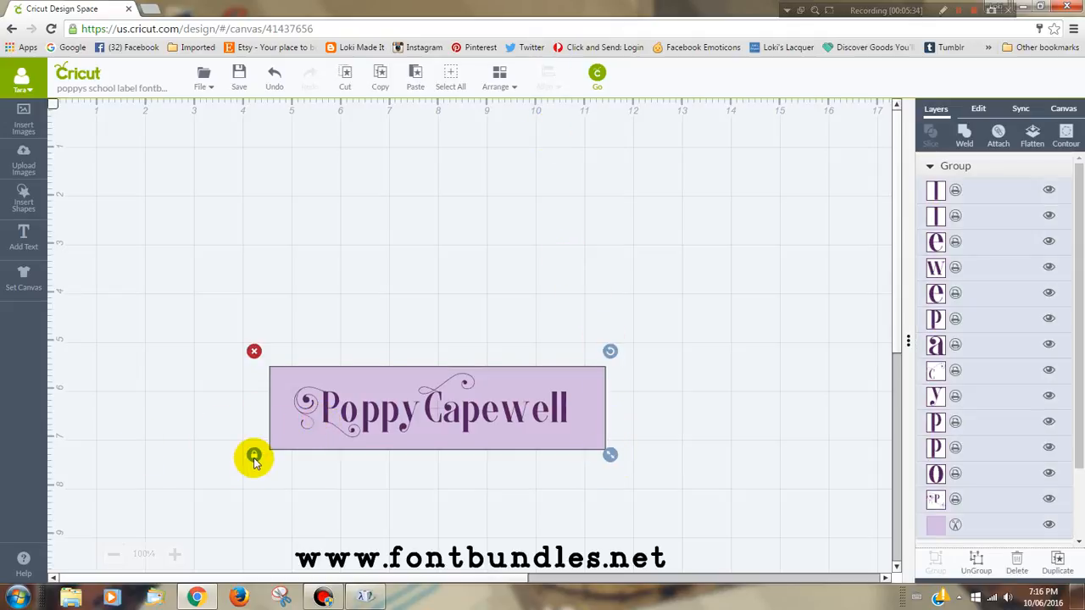
{"action": "left_click_drag", "start_coordinate": [611, 455], "coordinate": [487, 411]}
{"action": "left_click_drag", "start_coordinate": [322, 387], "coordinate": [153, 174]}
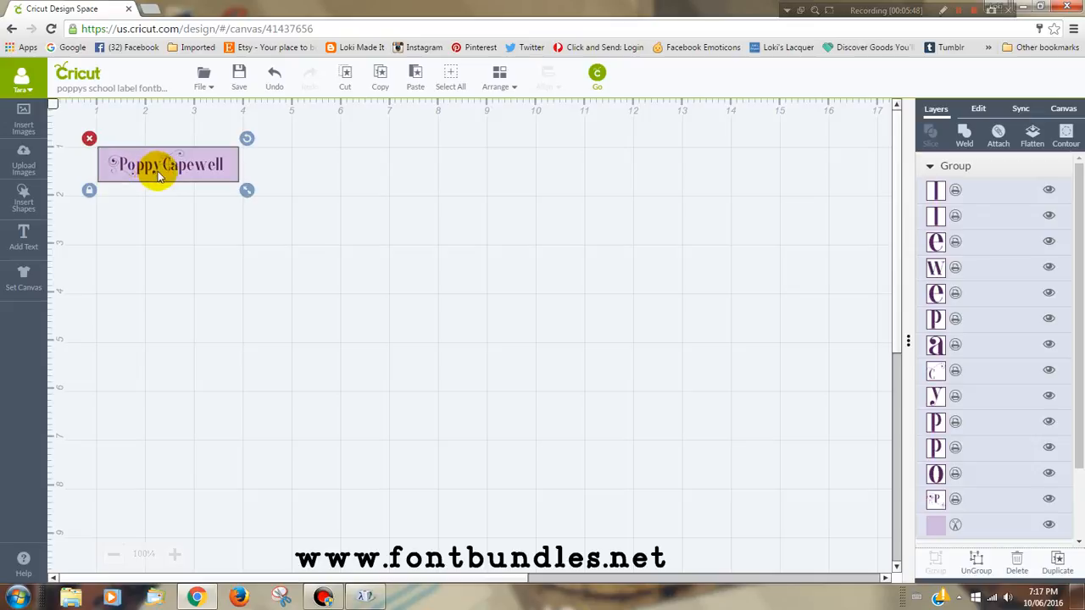
Step: Duplicate the grouped label and arrange the copies into two columns of four labels
{"action": "left_click", "coordinate": [1058, 565]}
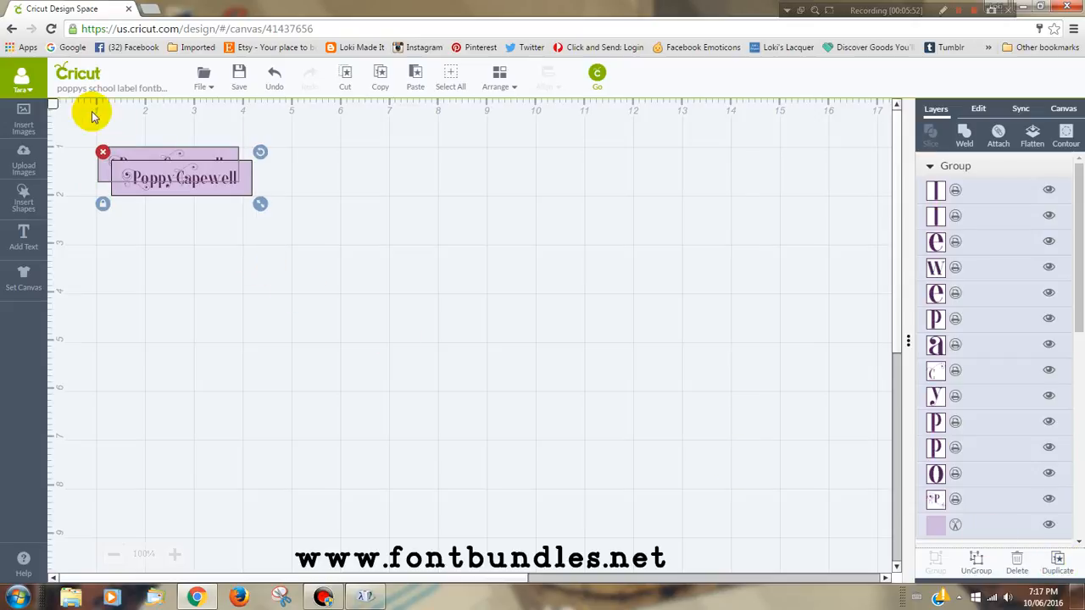
{"action": "left_click_drag", "start_coordinate": [178, 179], "coordinate": [164, 213]}
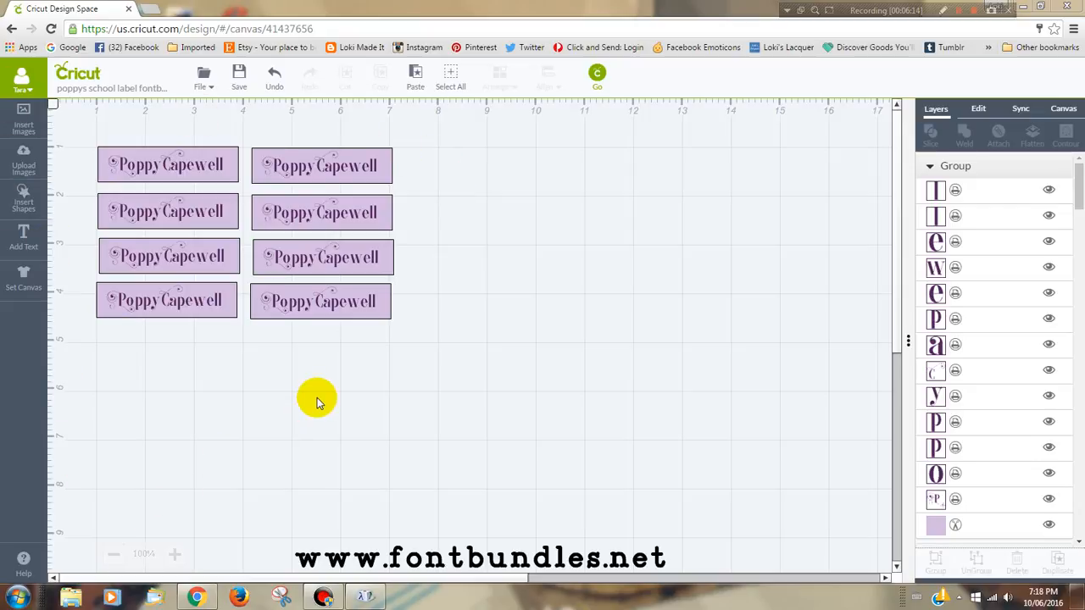
Step: Preview the cutting mats and examine how the light purple rectangles are laid out on their own mat
{"action": "left_click", "coordinate": [598, 75]}
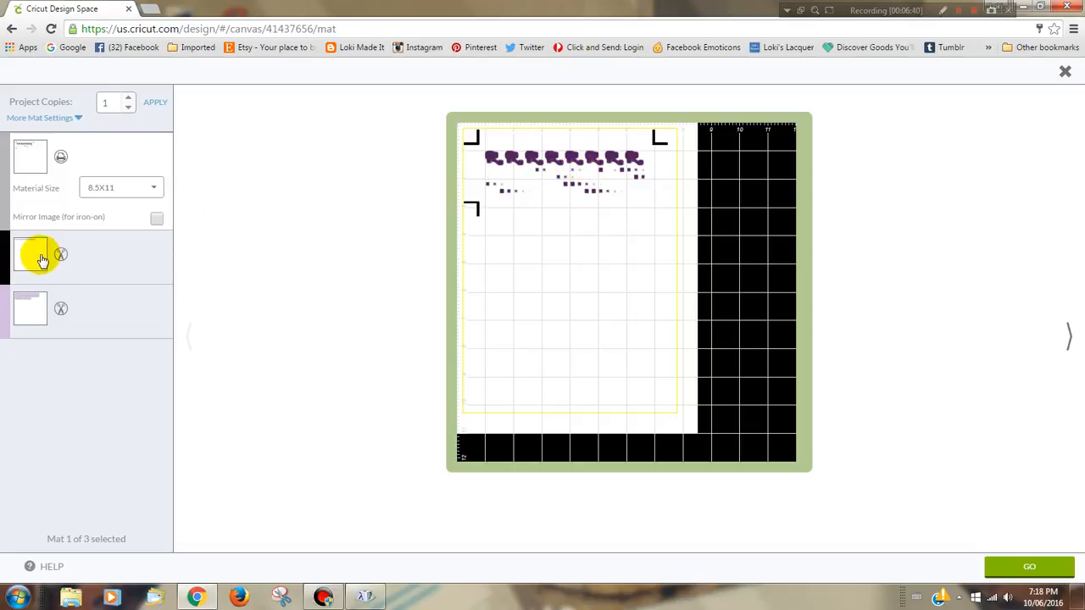
{"action": "left_click", "coordinate": [24, 309]}
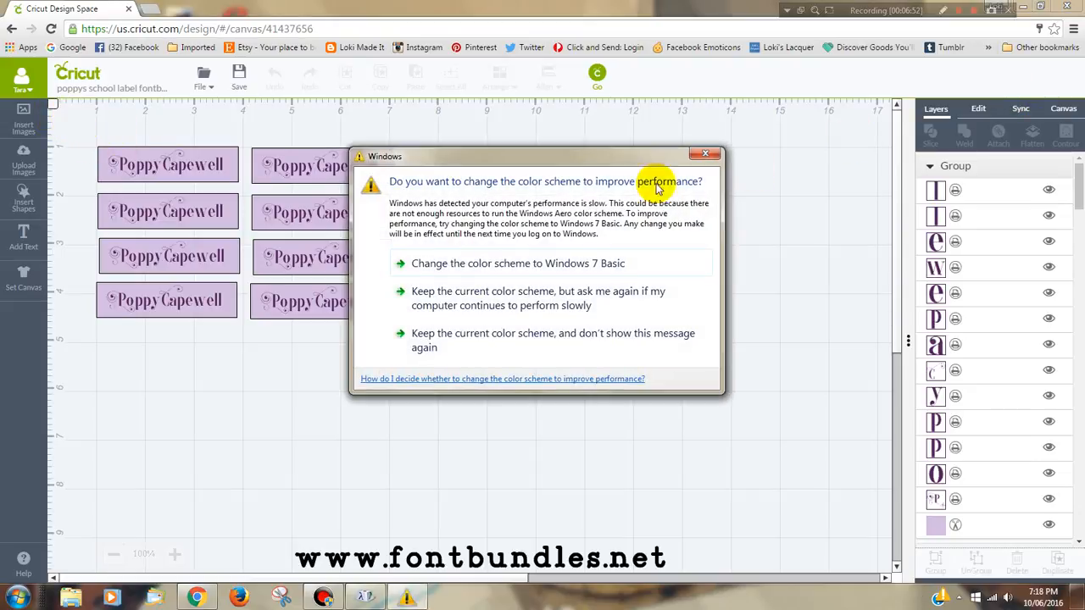
Step: Dismiss the Windows color scheme prompt and attach all eight labels to each other
{"action": "left_click", "coordinate": [702, 156]}
{"action": "left_click_drag", "start_coordinate": [64, 127], "coordinate": [479, 398]}
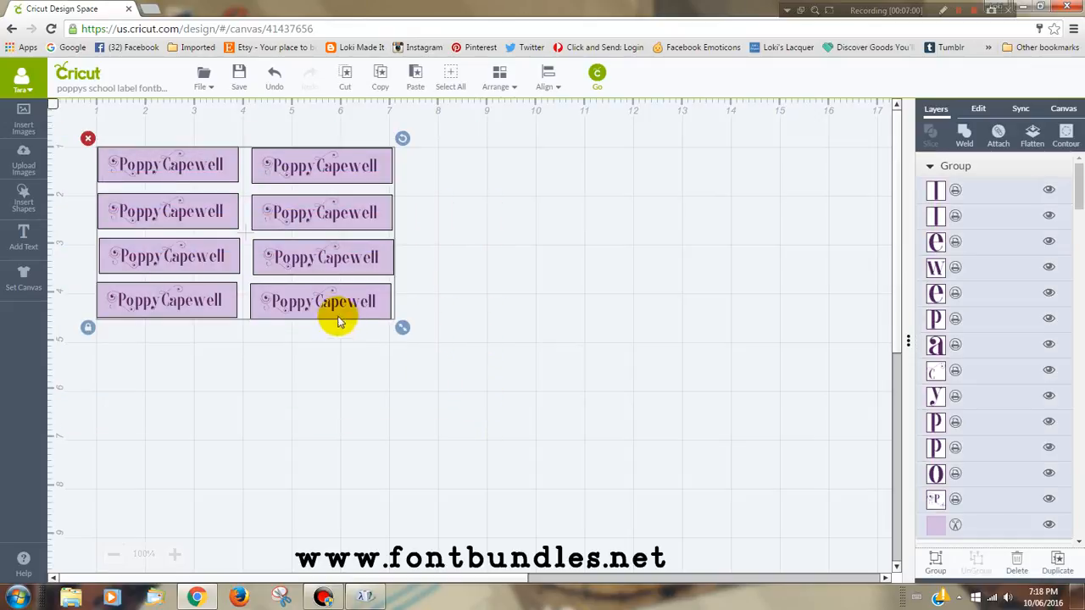
{"action": "right_click", "coordinate": [323, 252]}
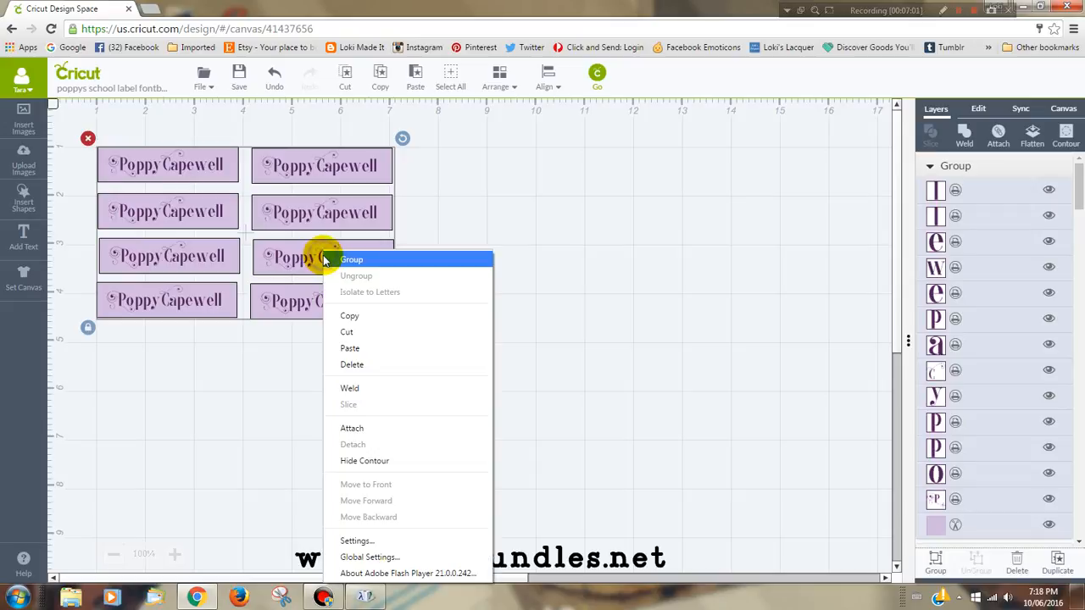
{"action": "left_click", "coordinate": [355, 432]}
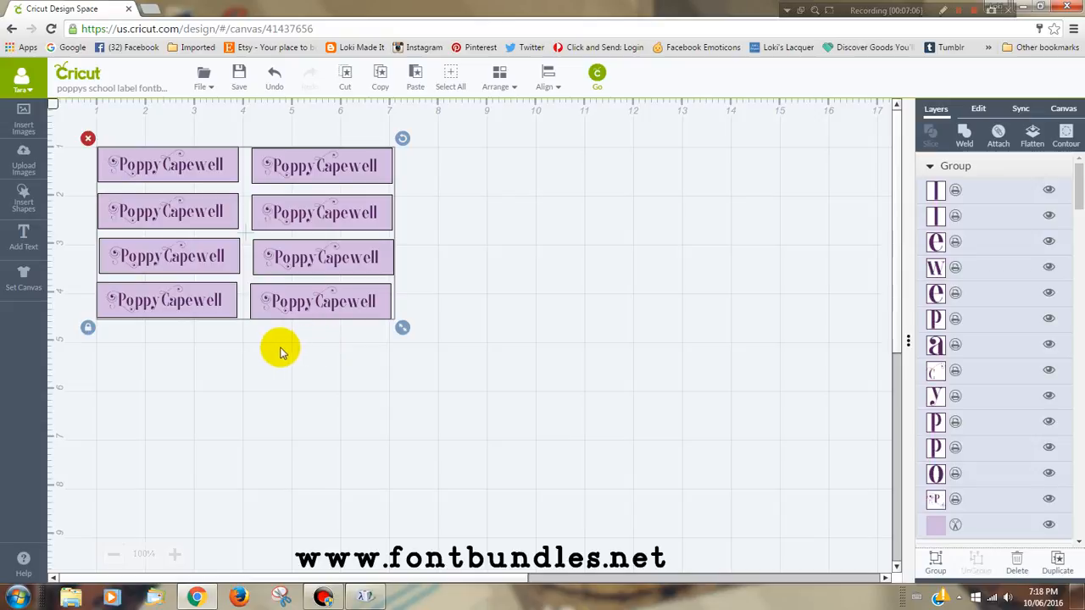
Step: Open the mat preview for the attached labels and dismiss the Windows performance notification
{"action": "left_click", "coordinate": [598, 73]}
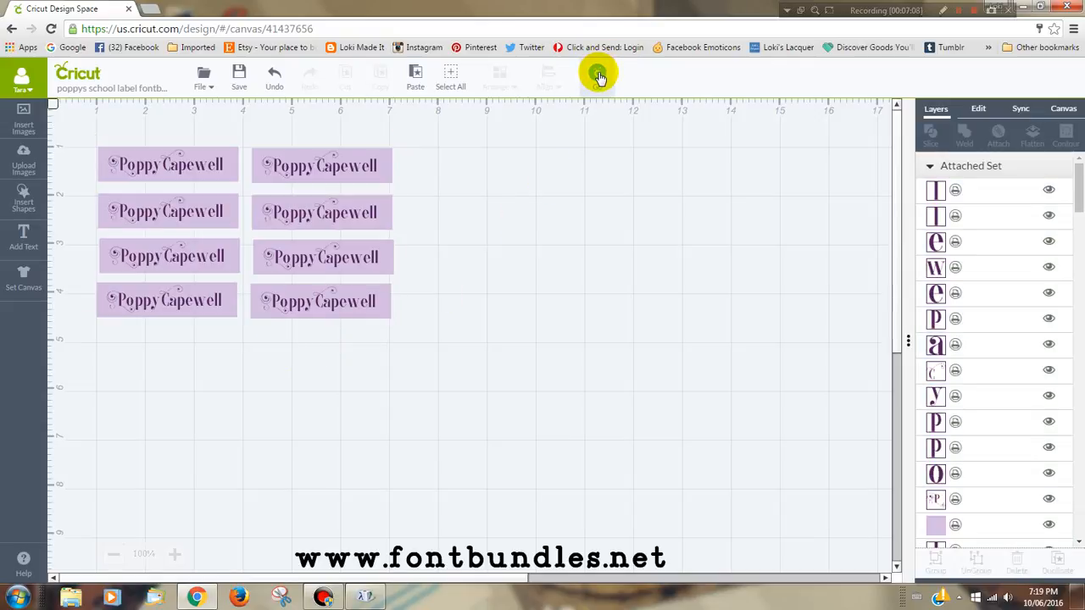
{"action": "left_click", "coordinate": [597, 75]}
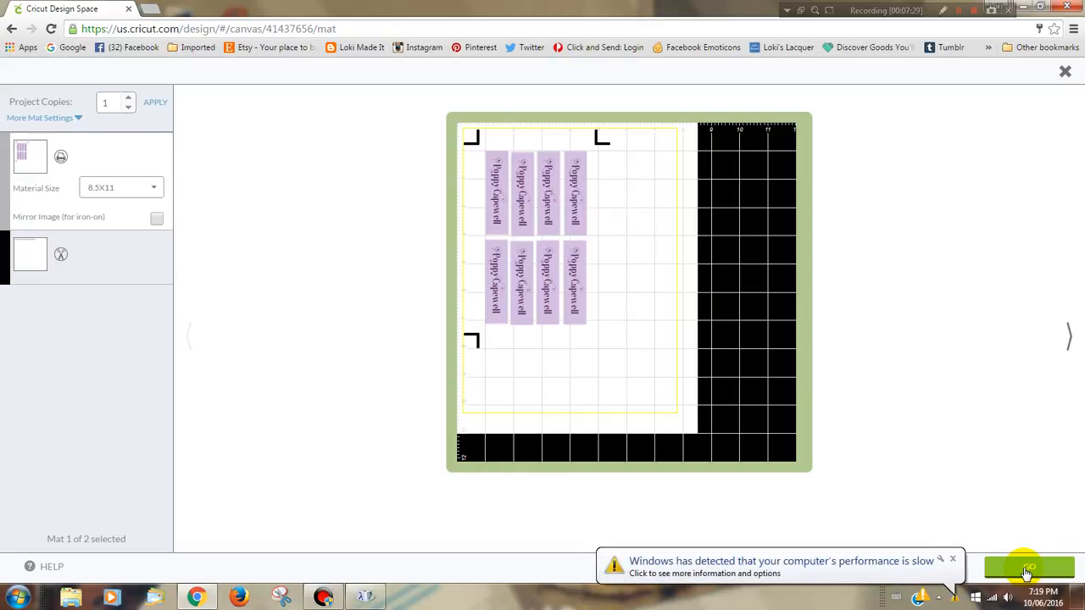
{"action": "left_click", "coordinate": [953, 559]}
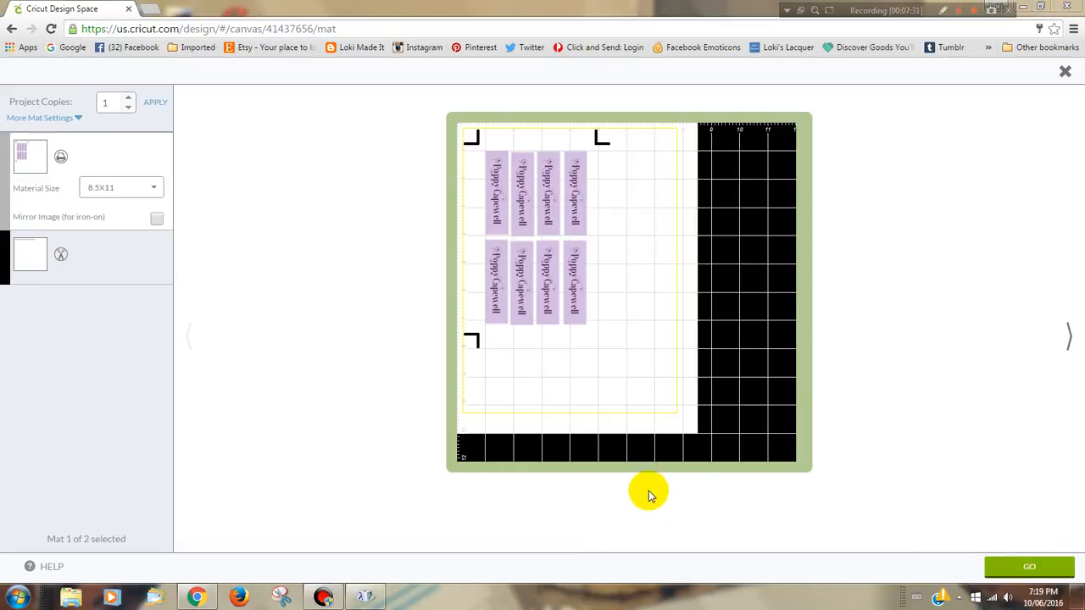
Step: Move the label set about 0.3 ruler units right and down on the first mat, and dismiss the Windows performance notification
{"action": "left_click", "coordinate": [467, 141]}
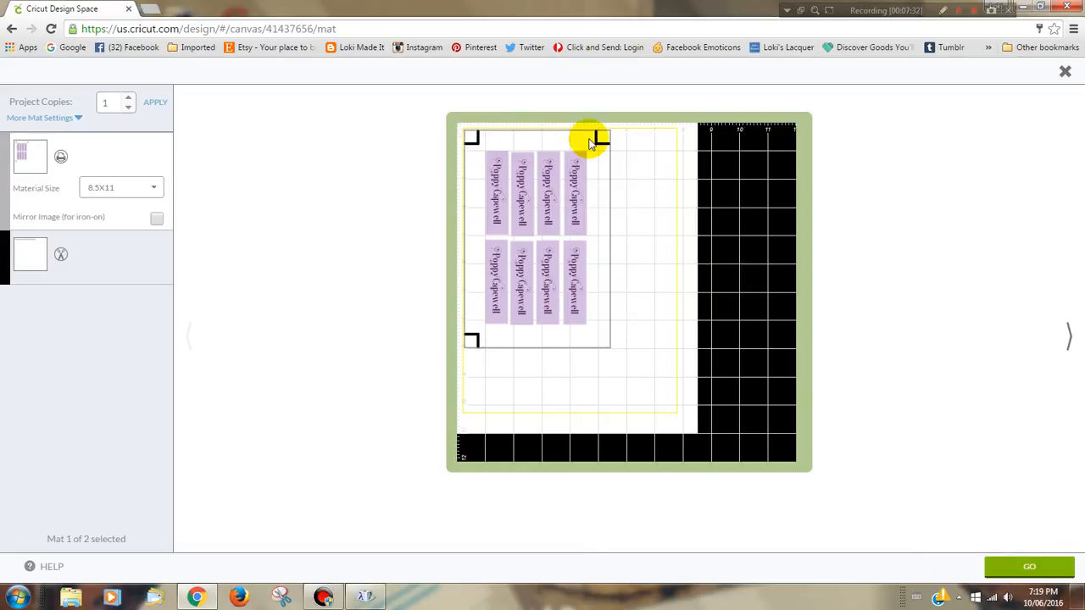
{"action": "left_click_drag", "start_coordinate": [593, 138], "coordinate": [591, 144]}
{"action": "mouse_move", "coordinate": [528, 218]}
{"action": "left_mouse_down"}
{"action": "mouse_move", "coordinate": [591, 230]}
{"action": "mouse_move", "coordinate": [528, 226]}
{"action": "mouse_move", "coordinate": [559, 229]}
{"action": "mouse_move", "coordinate": [537, 215]}
{"action": "left_mouse_up"}
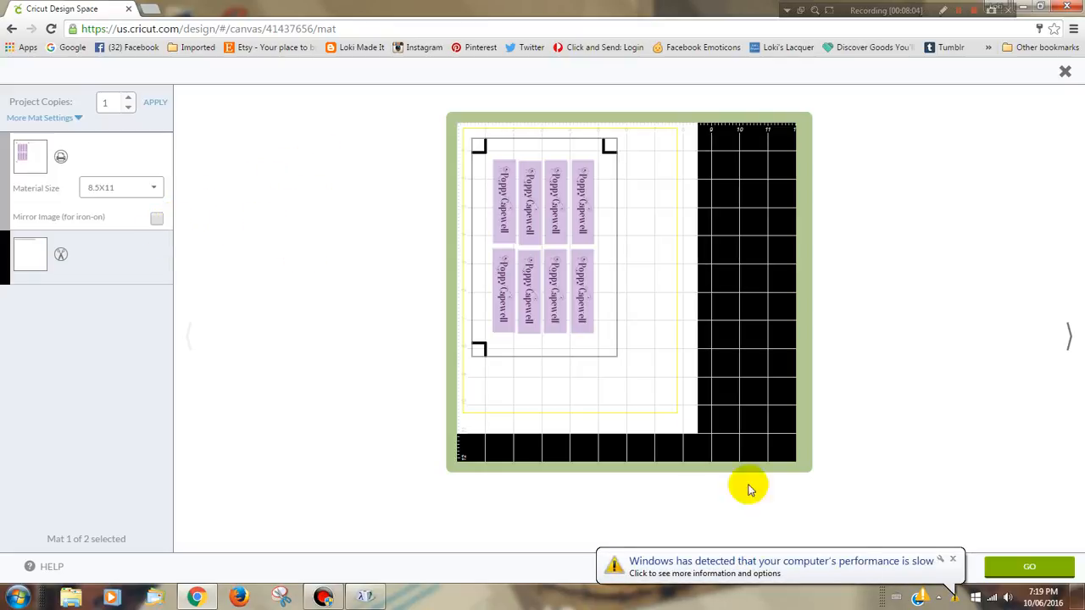
{"action": "left_click", "coordinate": [953, 560]}
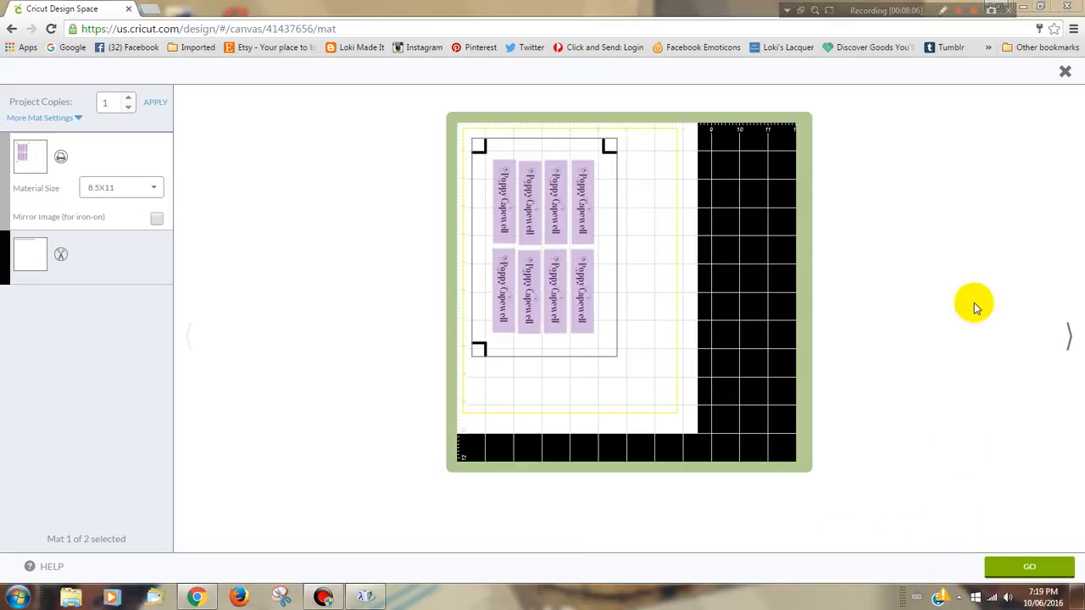